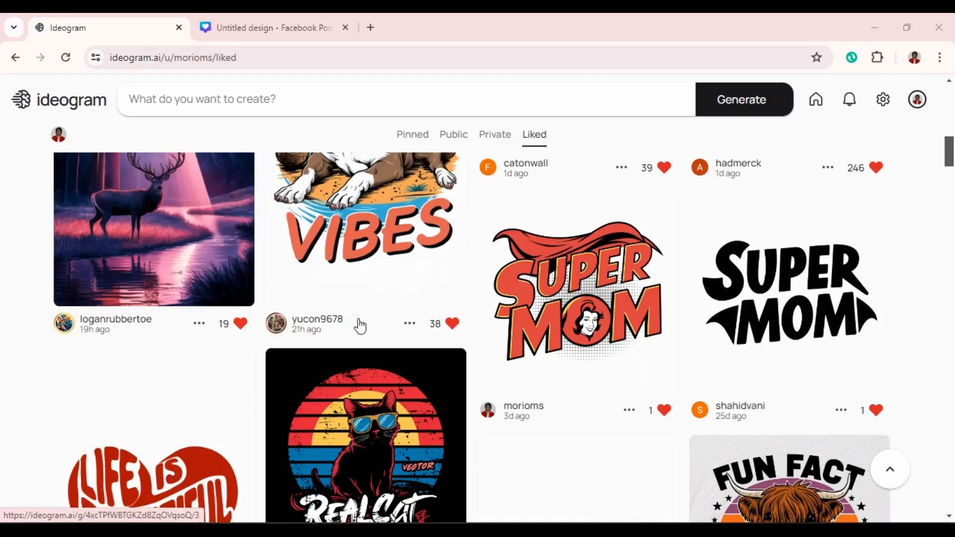
Open the liked "Good Vibes" gorilla-in-a-hammock design and start a remix of it
{"action": "scroll", "coordinate": [260, 340], "scroll_direction": "up", "scroll_amount": 10}
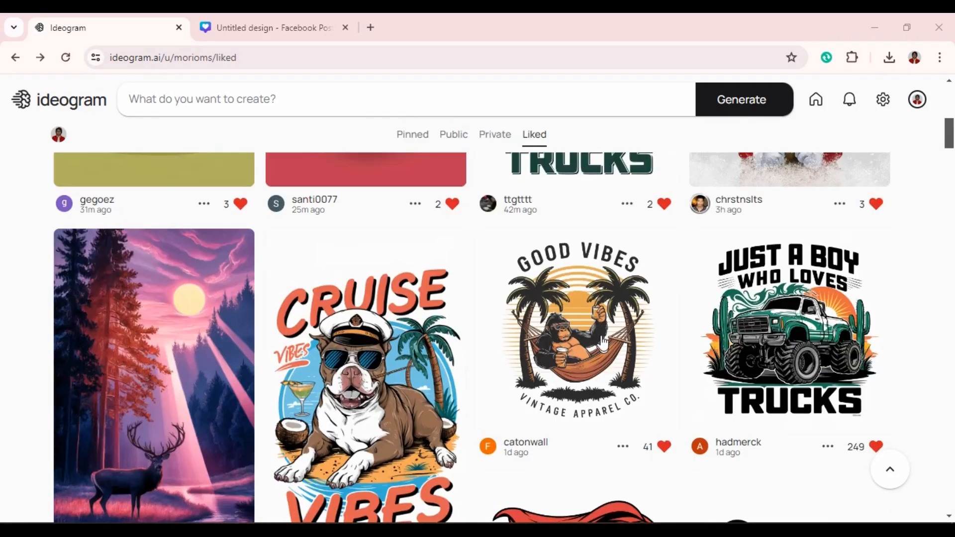
{"action": "left_click", "coordinate": [600, 345]}
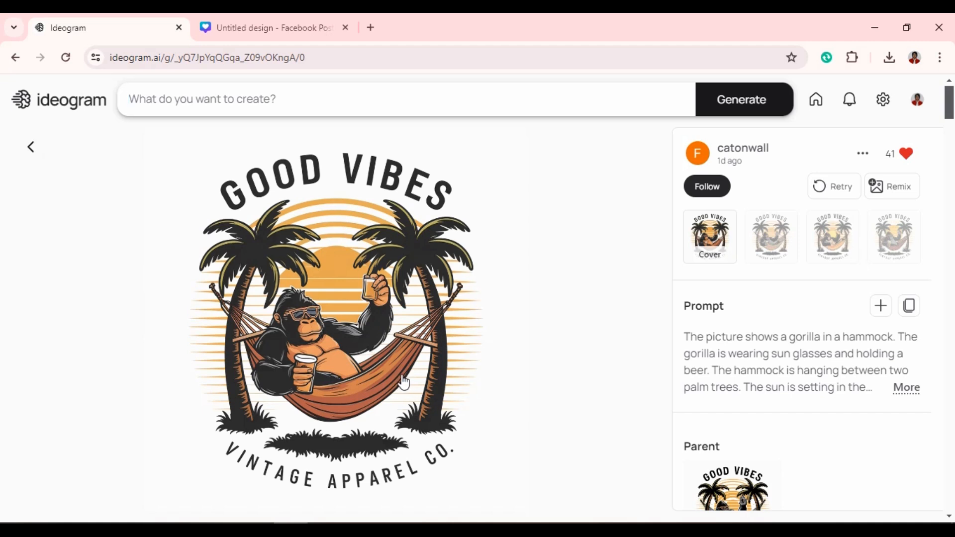
{"action": "left_click", "coordinate": [885, 196]}
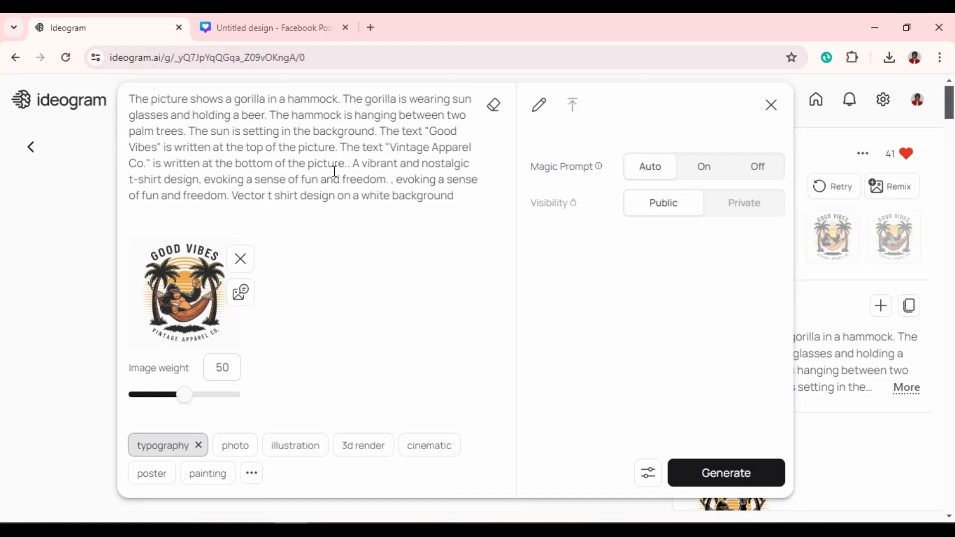
Review the gorilla remix prompt and generate new variations with its existing text and an image weight of 50
{"action": "left_click_drag", "start_coordinate": [129, 100], "coordinate": [236, 133]}
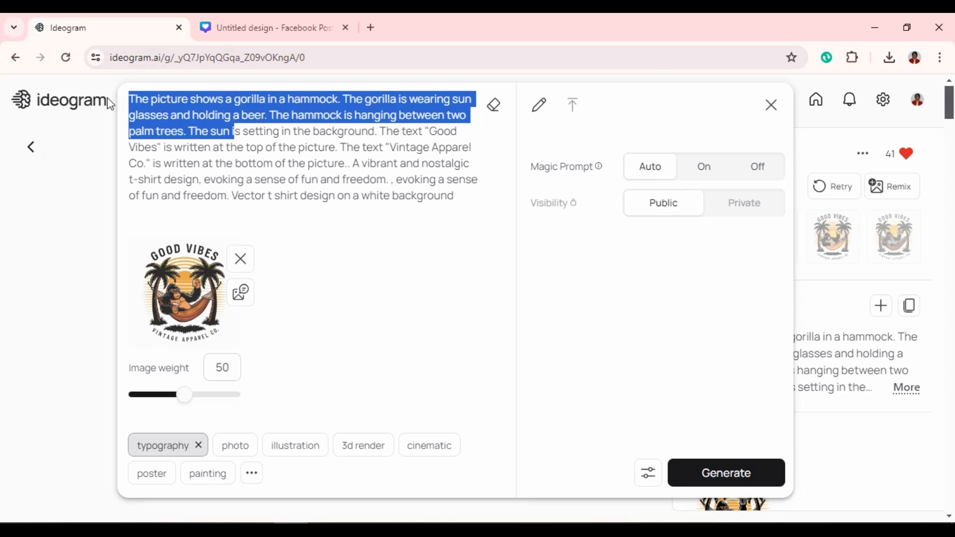
{"action": "left_click", "coordinate": [132, 92]}
{"action": "left_click_drag", "start_coordinate": [130, 96], "coordinate": [459, 201]}
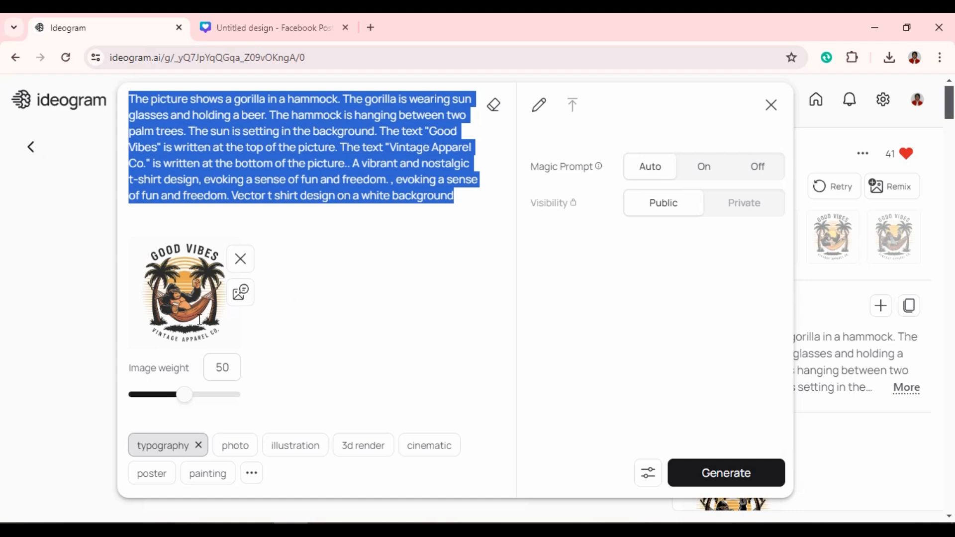
{"action": "left_click", "coordinate": [394, 284]}
{"action": "left_click", "coordinate": [453, 307]}
{"action": "left_click", "coordinate": [358, 294]}
{"action": "left_click", "coordinate": [447, 236]}
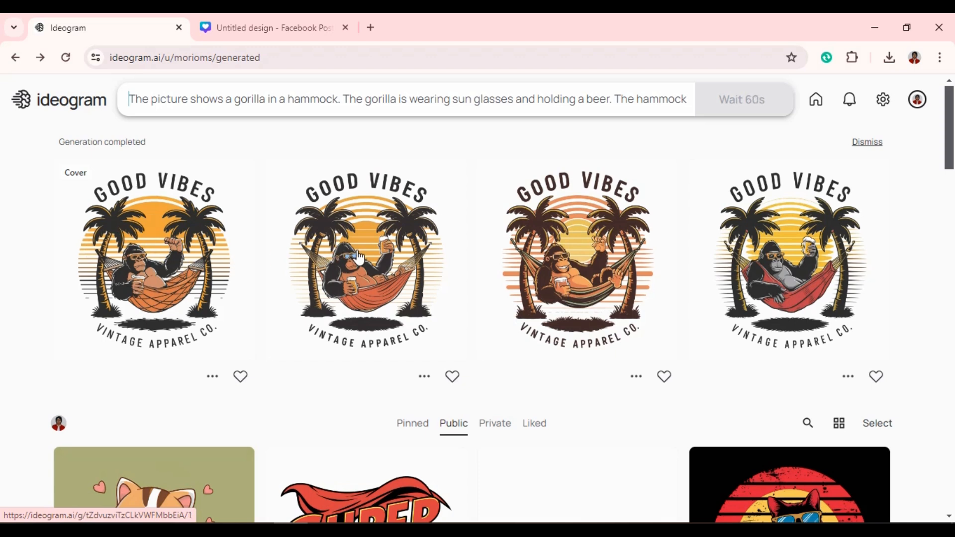
Examine the second generated gorilla variation and compare it with the cover variation
{"action": "left_click", "coordinate": [396, 261]}
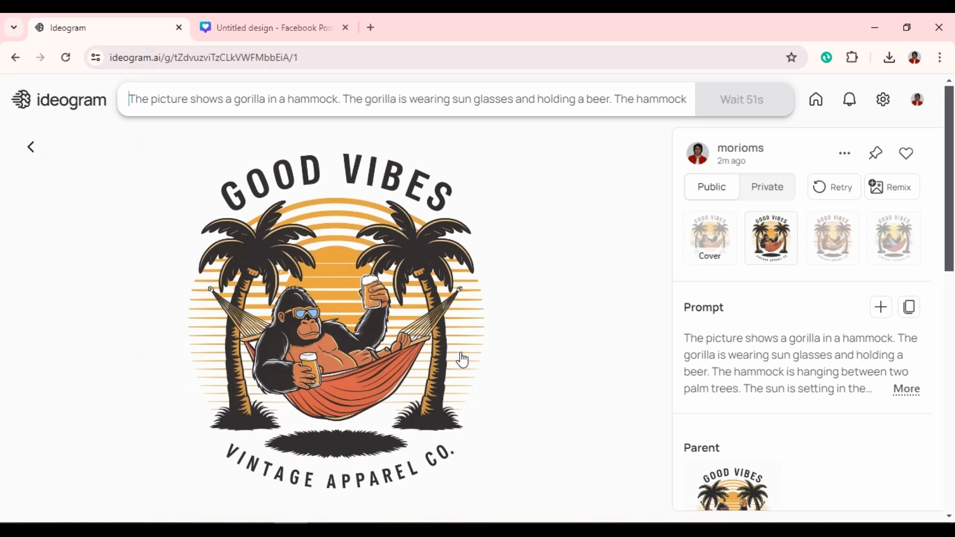
{"action": "scroll", "coordinate": [458, 358], "scroll_direction": "down", "scroll_amount": 2}
{"action": "scroll", "coordinate": [459, 358], "scroll_direction": "up", "scroll_amount": 2}
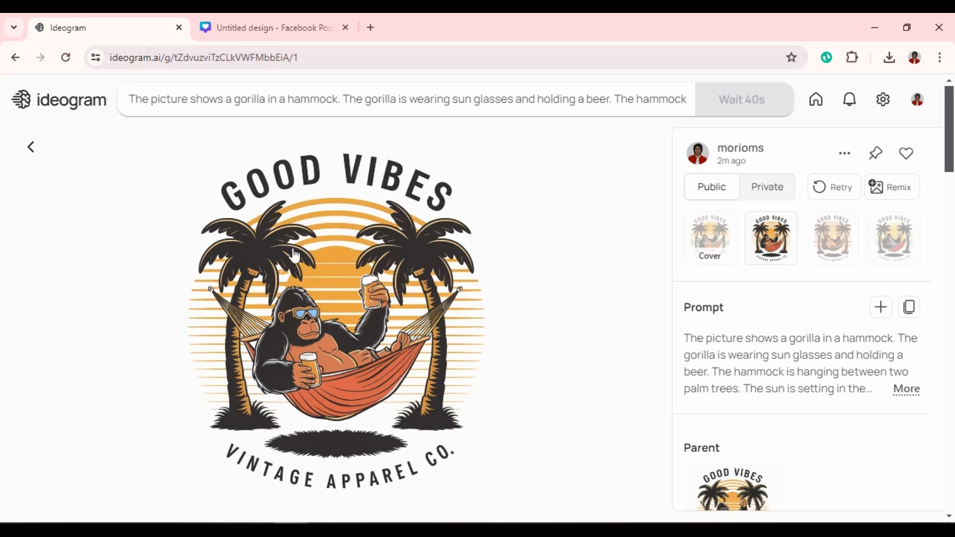
{"action": "left_click", "coordinate": [724, 251]}
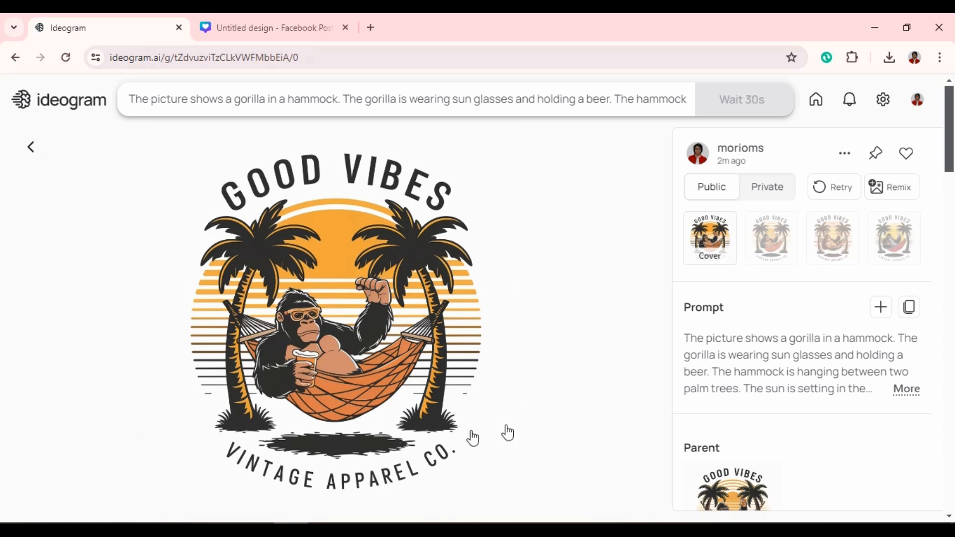
{"action": "left_click", "coordinate": [790, 243]}
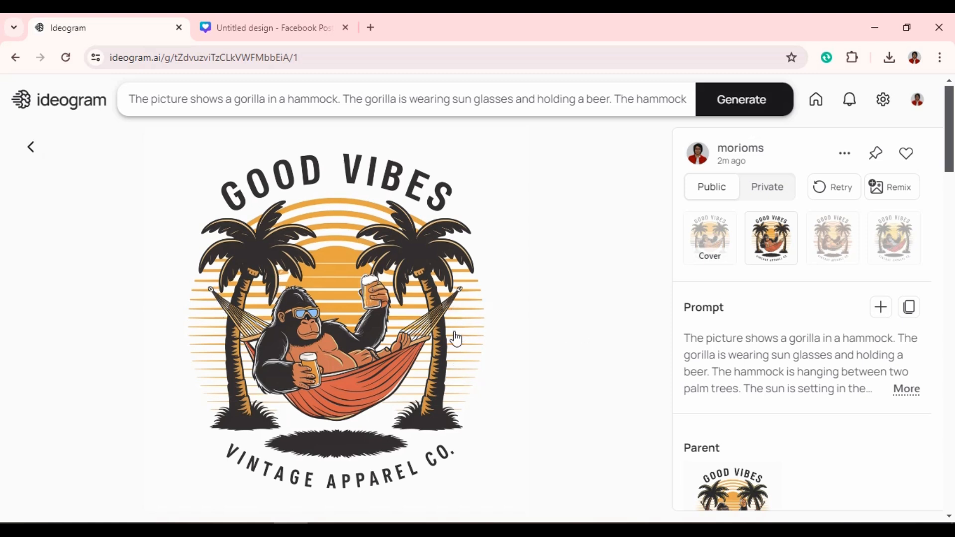
Download the cover variation of the generated "Good Vibes" gorilla design
{"action": "left_click", "coordinate": [715, 237]}
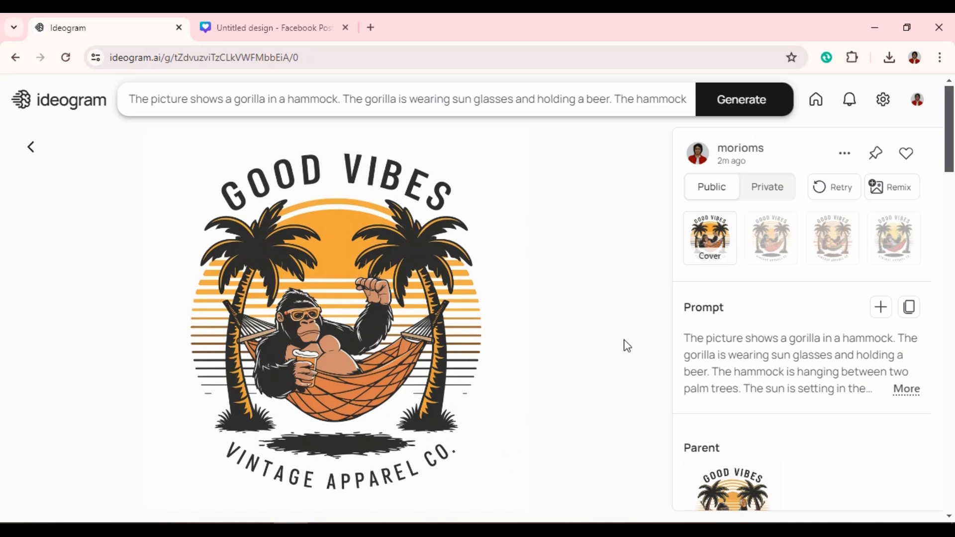
{"action": "left_click", "coordinate": [845, 154]}
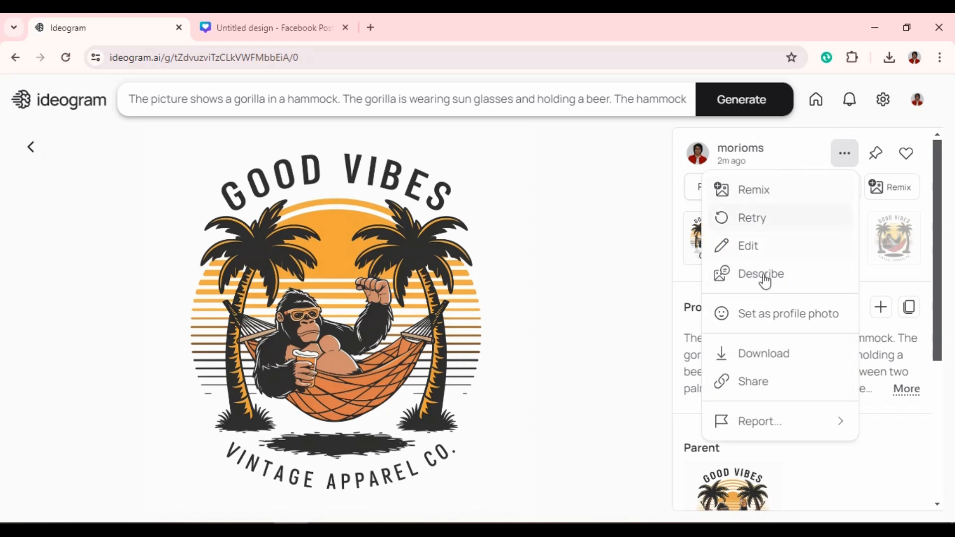
{"action": "left_click", "coordinate": [766, 362]}
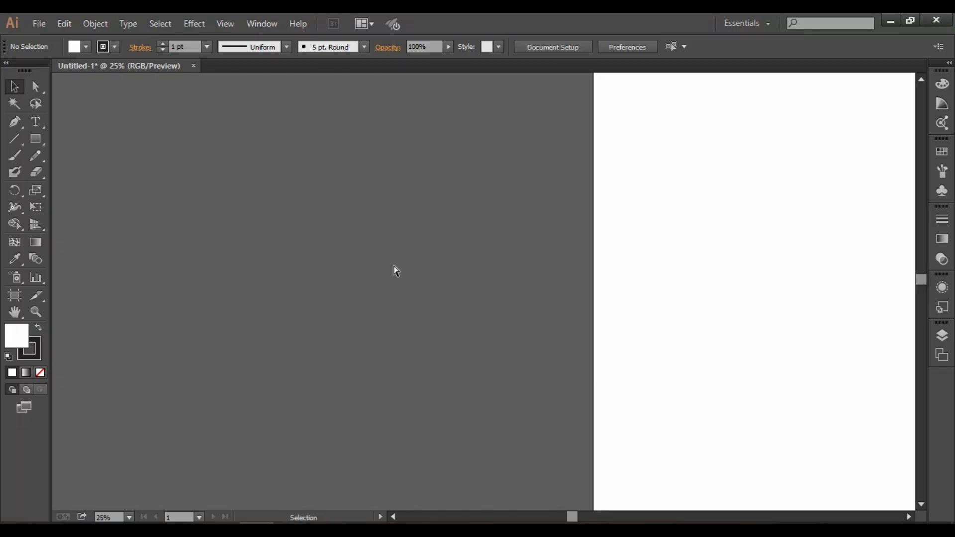
Switch to Adobe Illustrator and open the downloaded gorilla hammock image from the Downloads folder
{"action": "scroll", "coordinate": [438, 273], "scroll_direction": "right", "scroll_amount": 3}
{"action": "scroll", "coordinate": [414, 284], "scroll_direction": "down", "scroll_amount": 1}
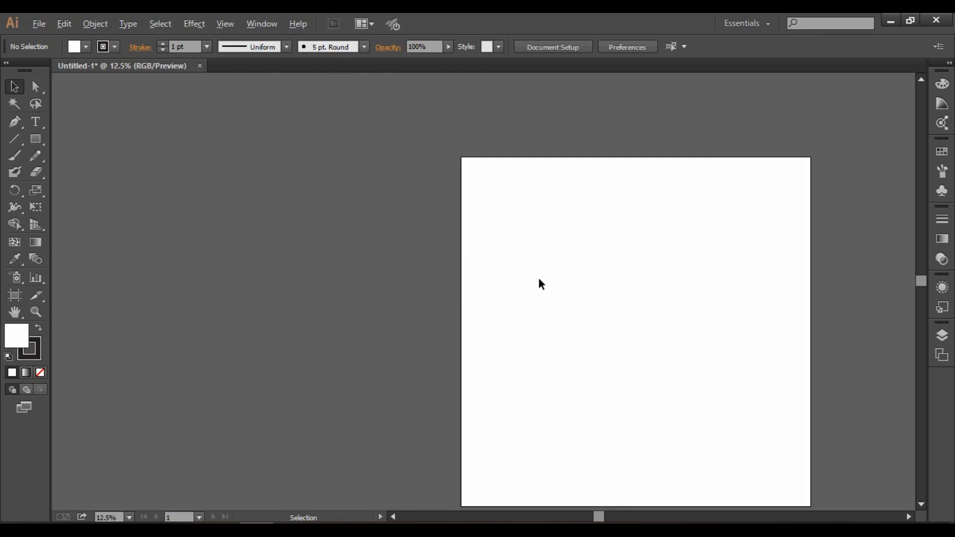
{"action": "left_click_drag", "start_coordinate": [674, 273], "coordinate": [472, 219]}
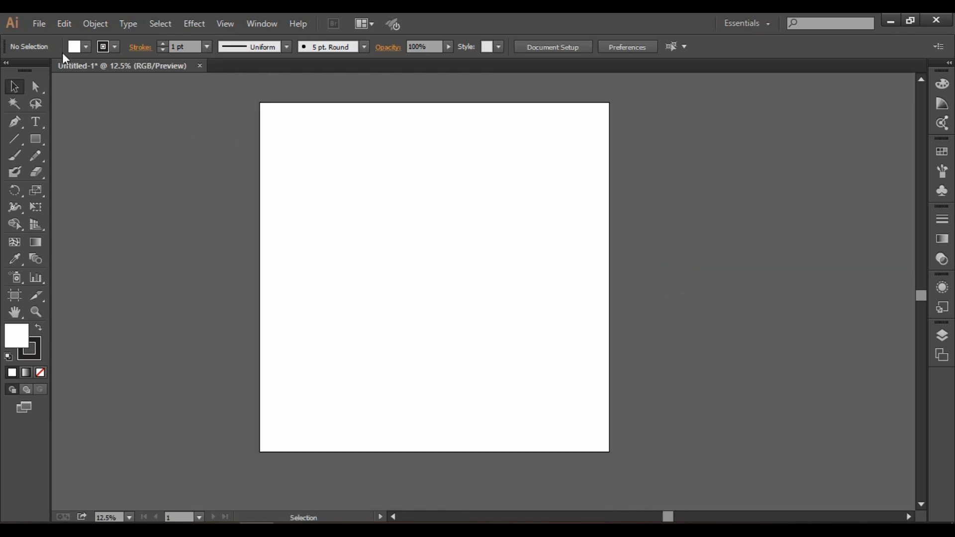
{"action": "left_click", "coordinate": [39, 23]}
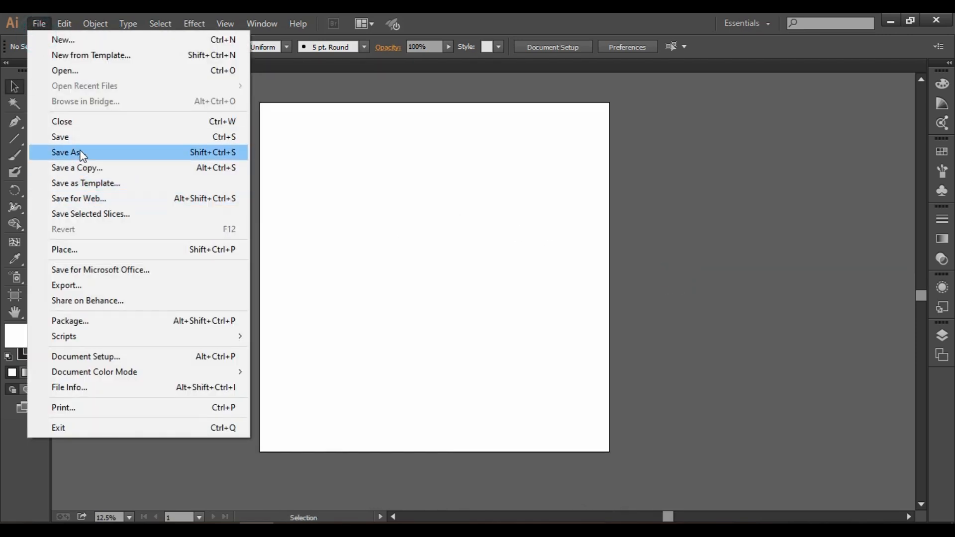
{"action": "left_click", "coordinate": [89, 65]}
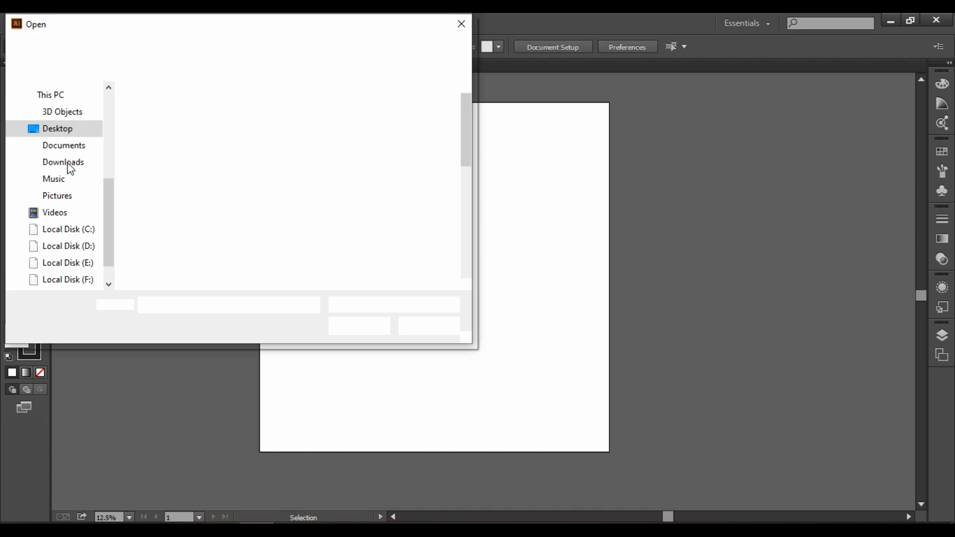
{"action": "left_click", "coordinate": [70, 164]}
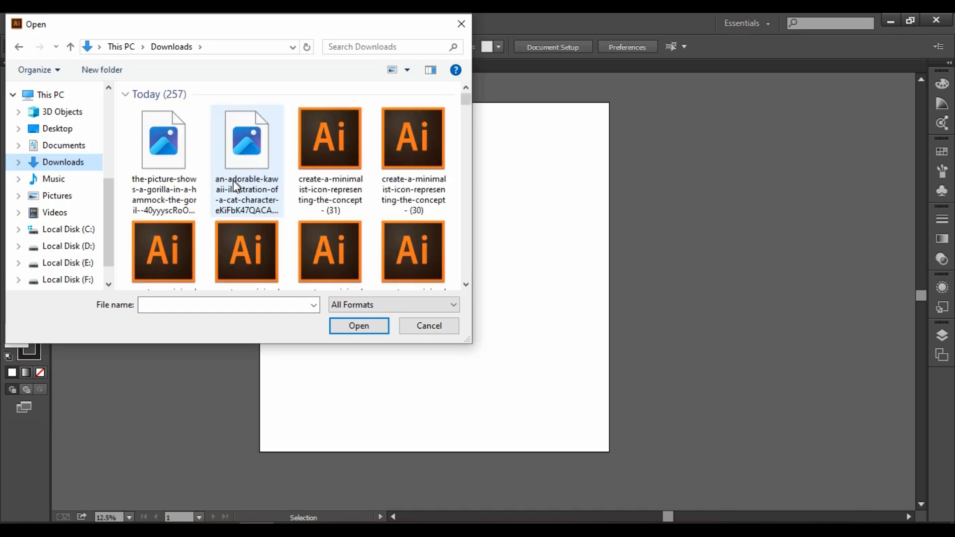
{"action": "left_click", "coordinate": [155, 149]}
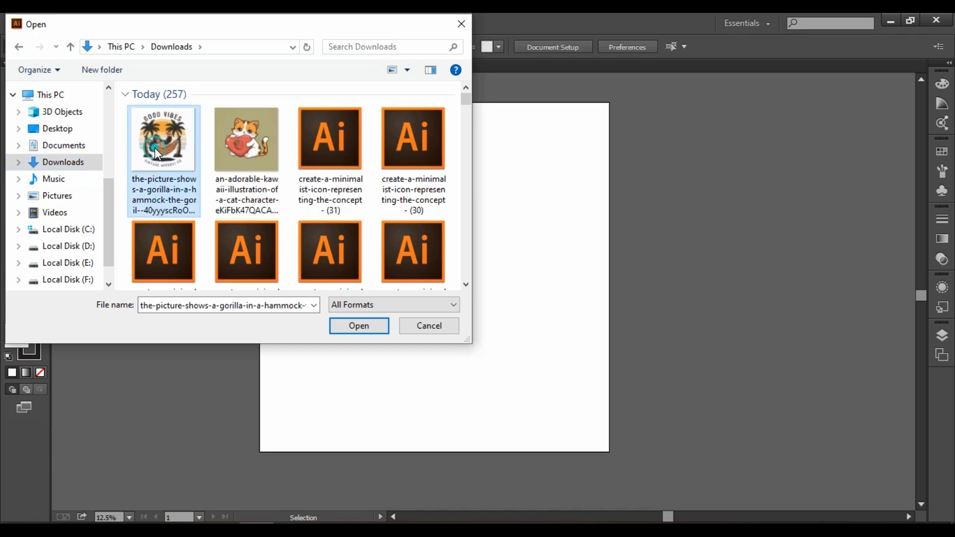
{"action": "left_click", "coordinate": [359, 328]}
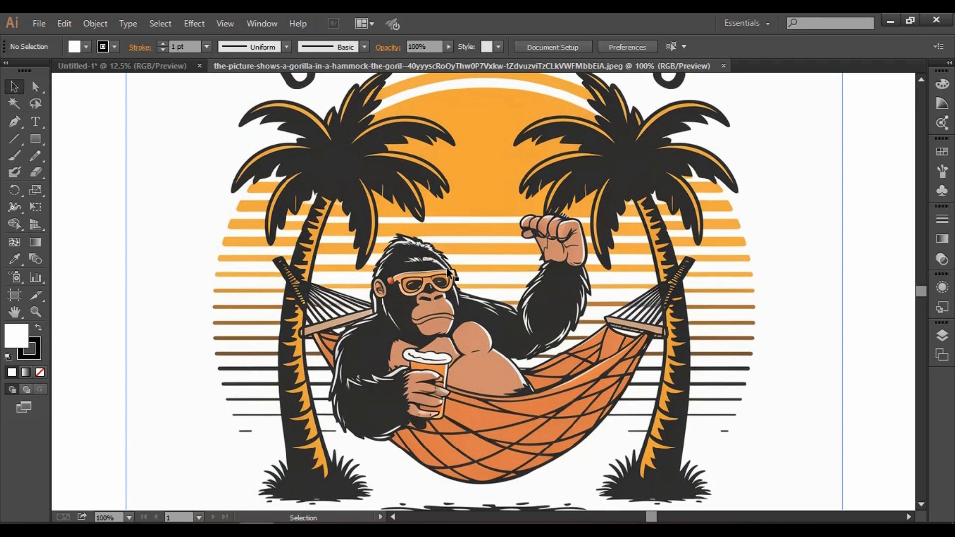
Move the gorilla image off the artboard onto the empty canvas to its right
{"action": "scroll", "coordinate": [473, 301], "scroll_direction": "right", "scroll_amount": 3}
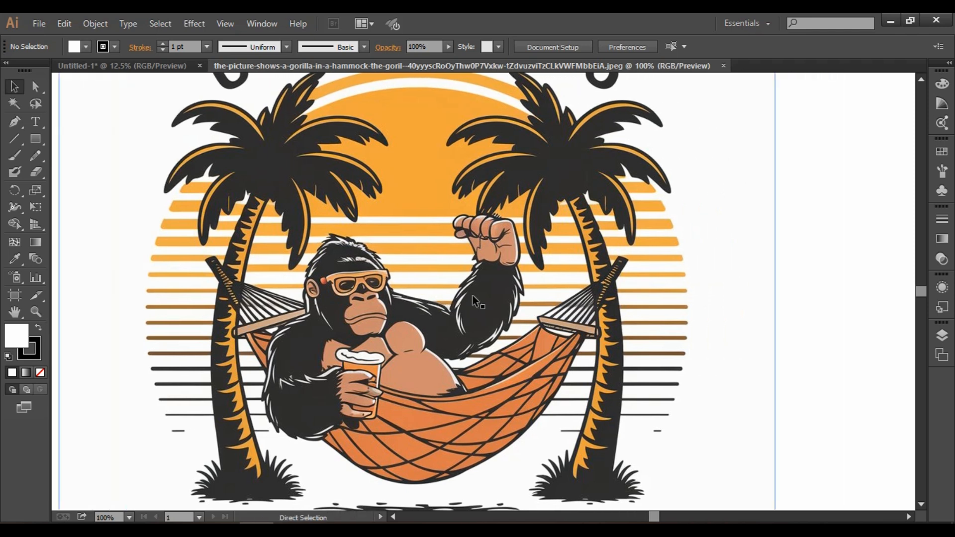
{"action": "scroll", "coordinate": [474, 301], "scroll_direction": "down", "scroll_amount": 4}
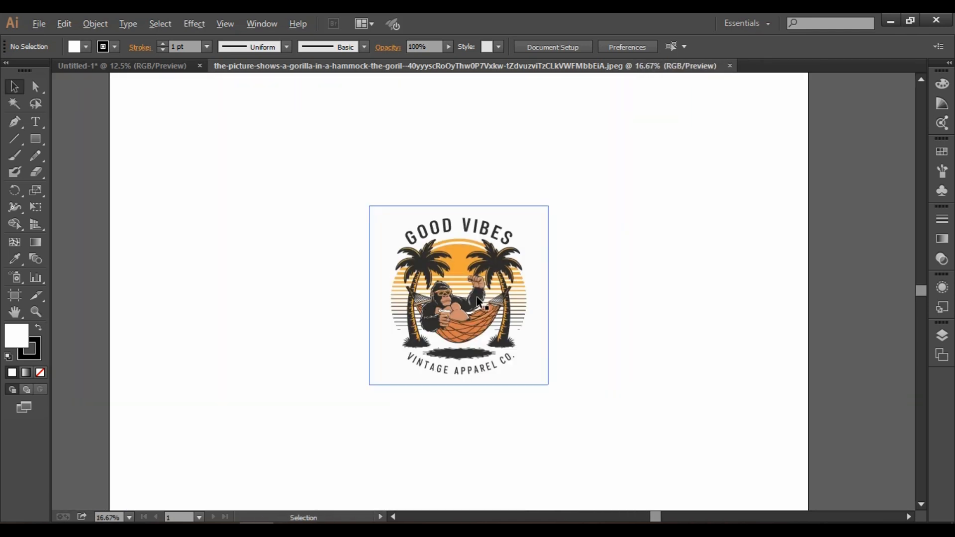
{"action": "scroll", "coordinate": [477, 301], "scroll_direction": "down", "scroll_amount": 4}
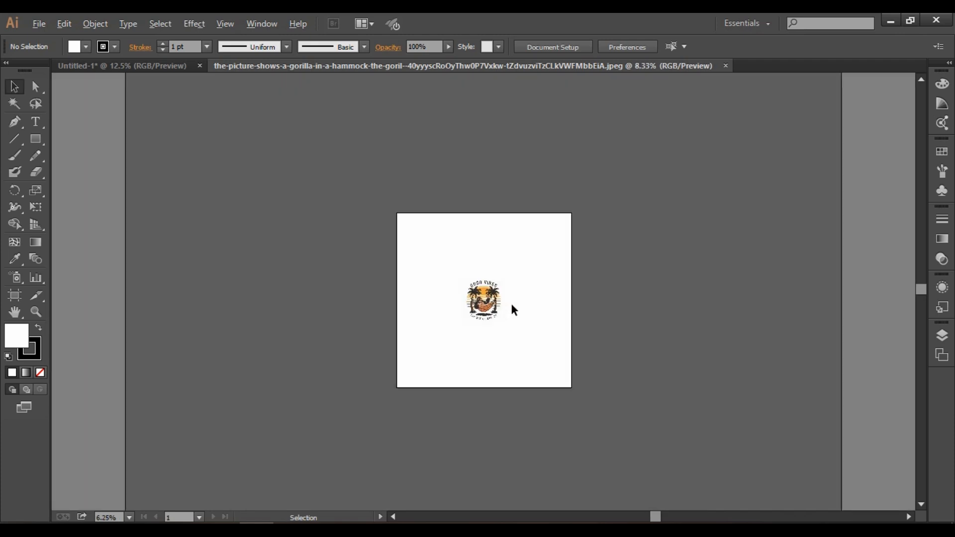
{"action": "scroll", "coordinate": [512, 303], "scroll_direction": "up", "scroll_amount": 2}
{"action": "scroll", "coordinate": [477, 315], "scroll_direction": "up", "scroll_amount": 1}
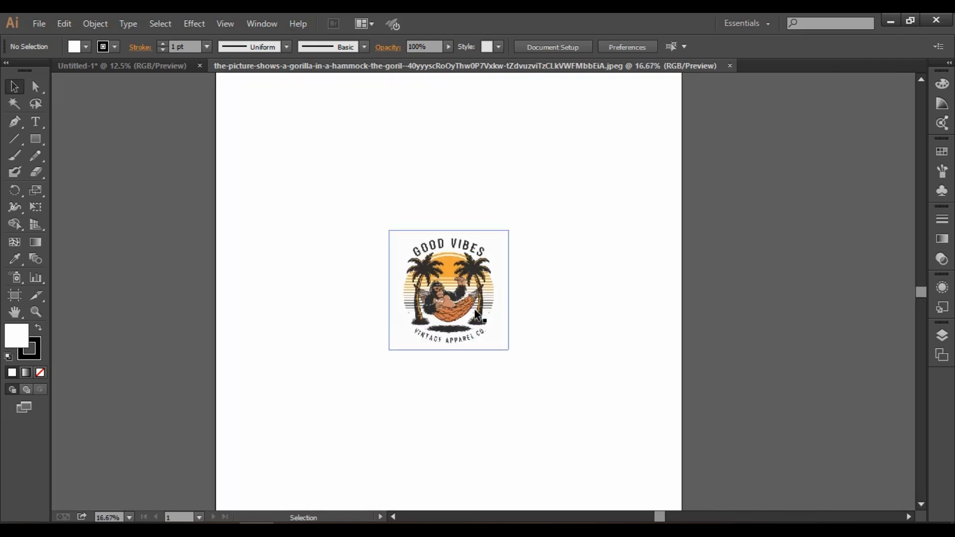
{"action": "mouse_move", "coordinate": [580, 294]}
{"action": "left_mouse_down"}
{"action": "mouse_move", "coordinate": [444, 294]}
{"action": "mouse_move", "coordinate": [267, 316]}
{"action": "mouse_move", "coordinate": [255, 304]}
{"action": "mouse_move", "coordinate": [590, 282]}
{"action": "left_mouse_up"}
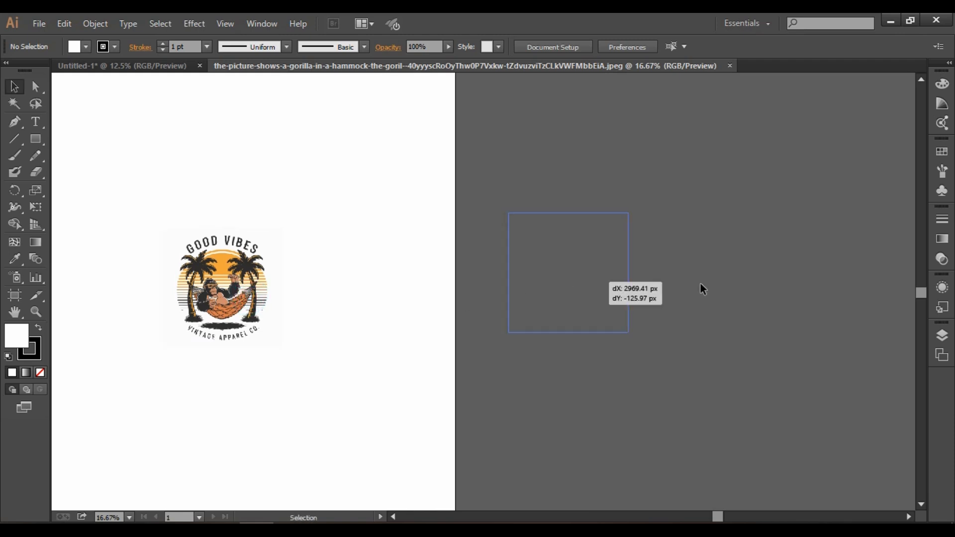
{"action": "scroll", "coordinate": [584, 272], "scroll_direction": "up", "scroll_amount": 3}
{"action": "scroll", "coordinate": [597, 282], "scroll_direction": "up", "scroll_amount": 1}
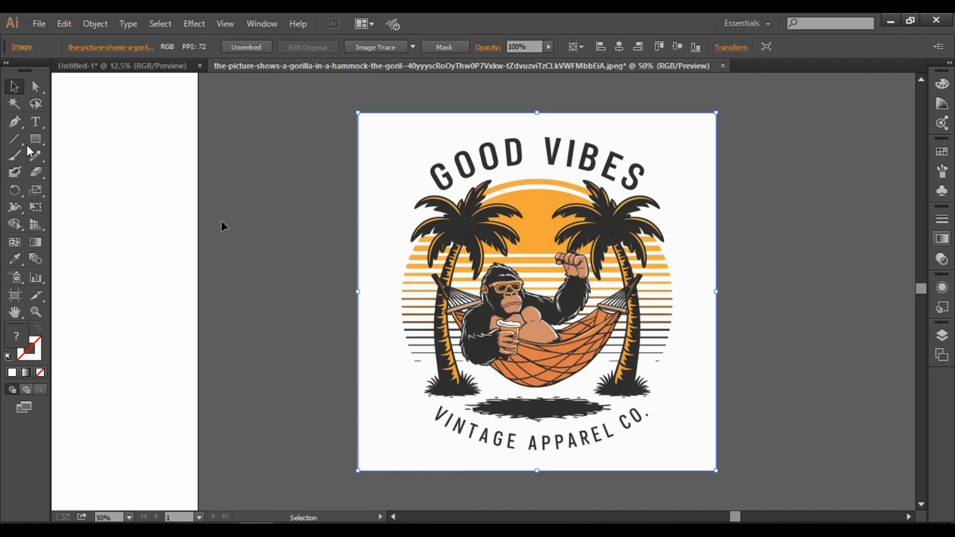
Image-trace the gorilla image with the 16 Colors preset, expand the tracing into paths and deselect it
{"action": "left_click", "coordinate": [412, 46]}
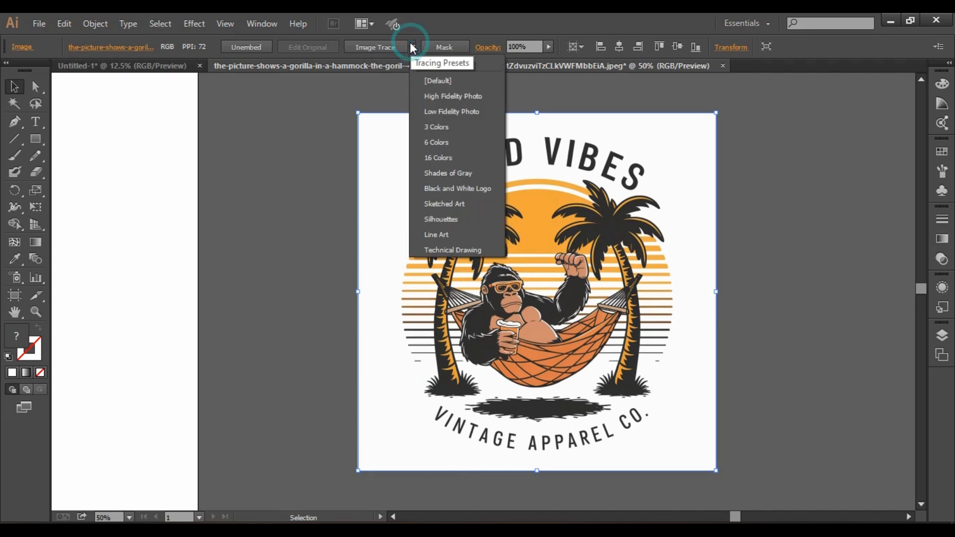
{"action": "left_click", "coordinate": [452, 157]}
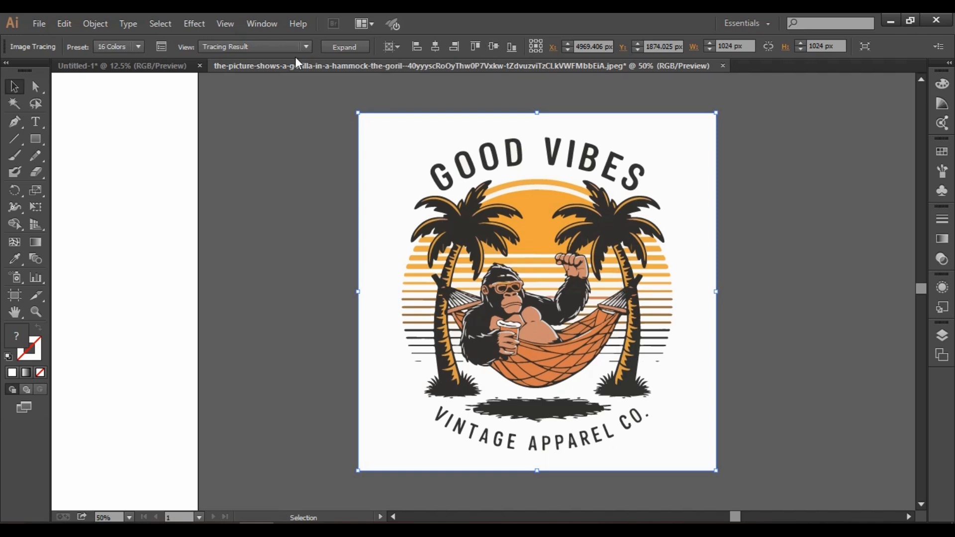
{"action": "left_click", "coordinate": [348, 47]}
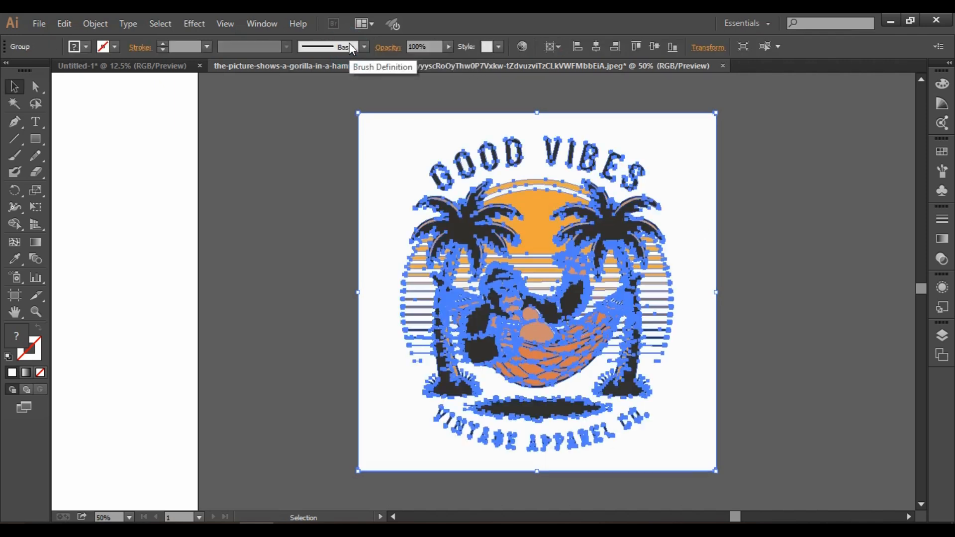
{"action": "left_click", "coordinate": [292, 179]}
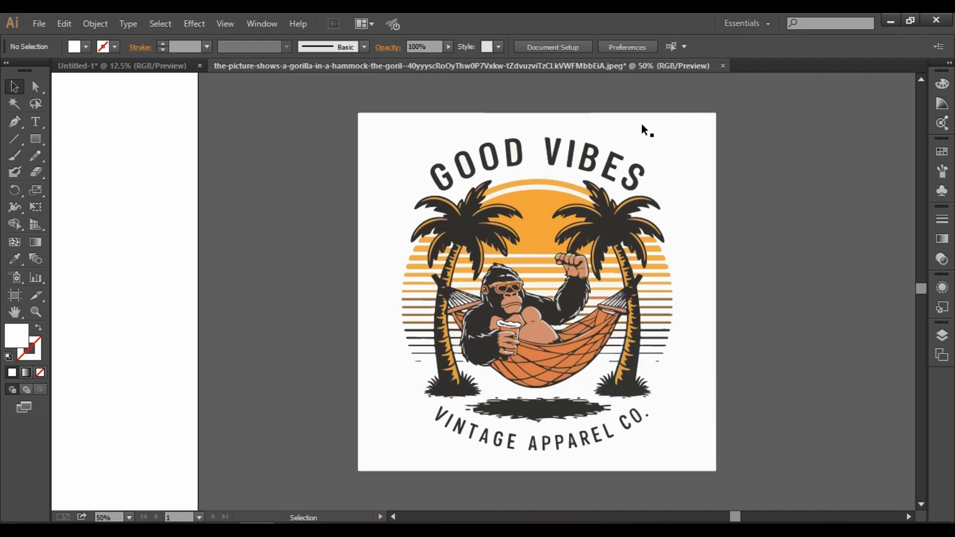
Ungroup the expanded gorilla tracing and clear the selection
{"action": "left_click", "coordinate": [704, 144]}
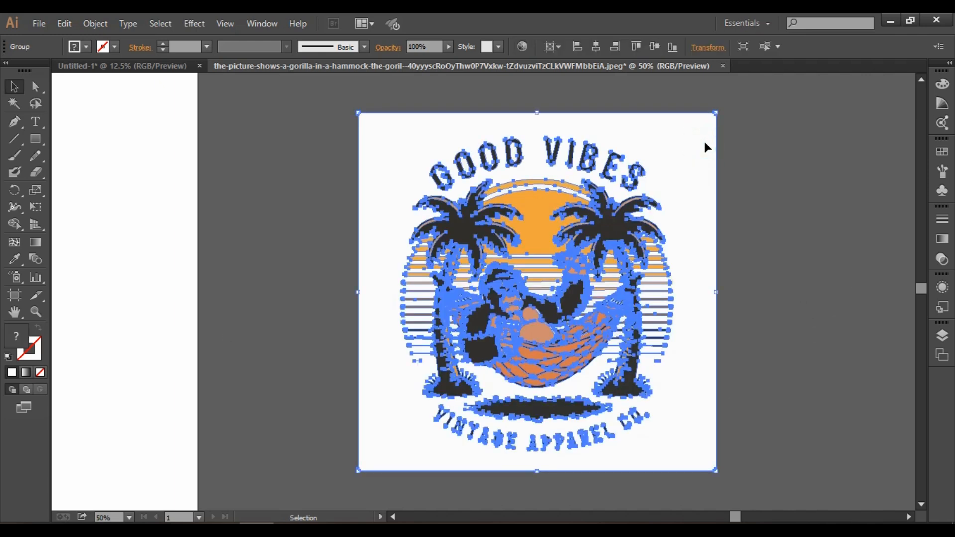
{"action": "right_click", "coordinate": [651, 163]}
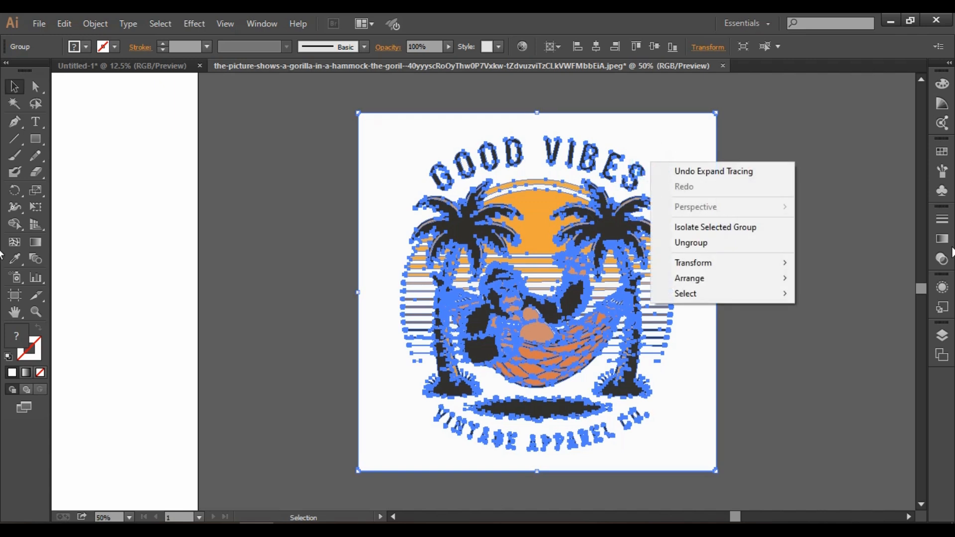
{"action": "left_click", "coordinate": [735, 248]}
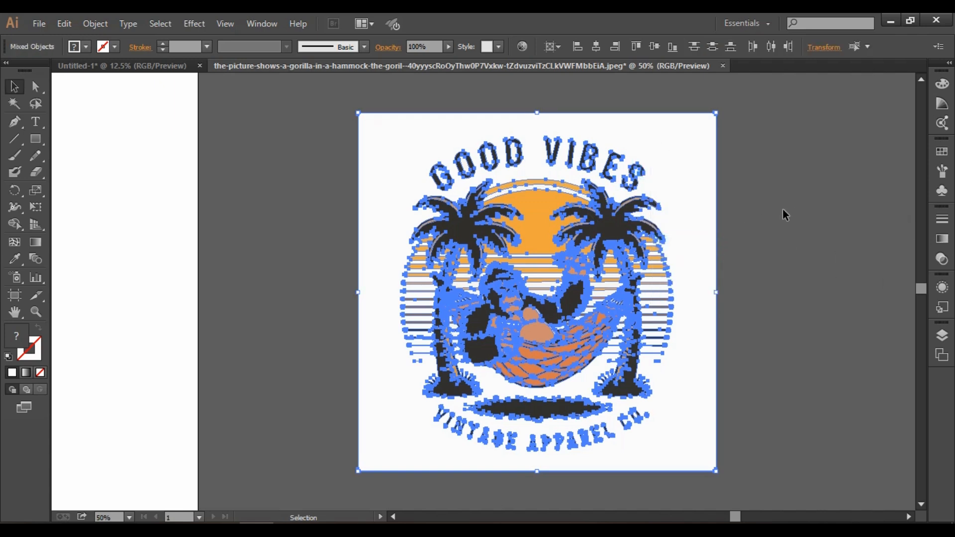
{"action": "left_click", "coordinate": [810, 195]}
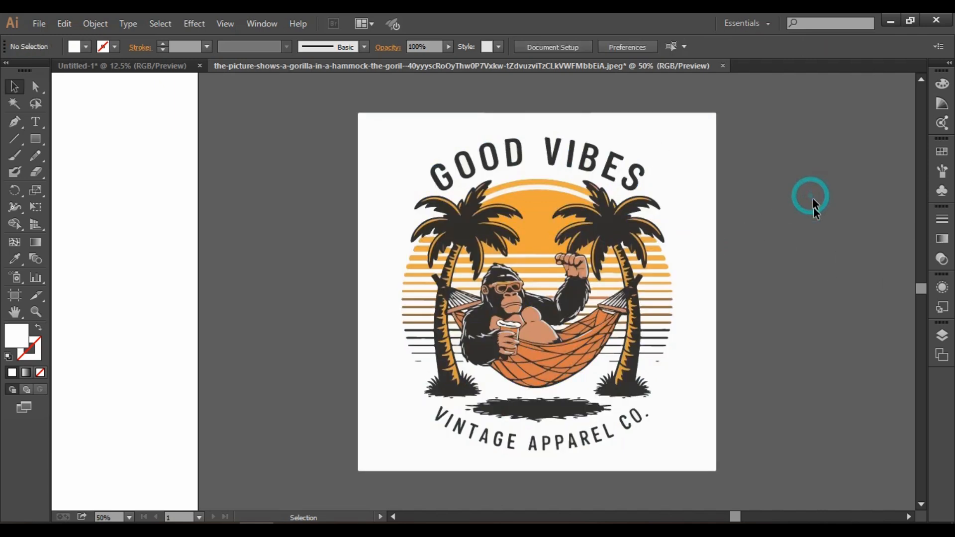
Delete the white background shape, and select all remaining white areas inside the artwork with the Magic Wand and delete them too
{"action": "left_click", "coordinate": [697, 135]}
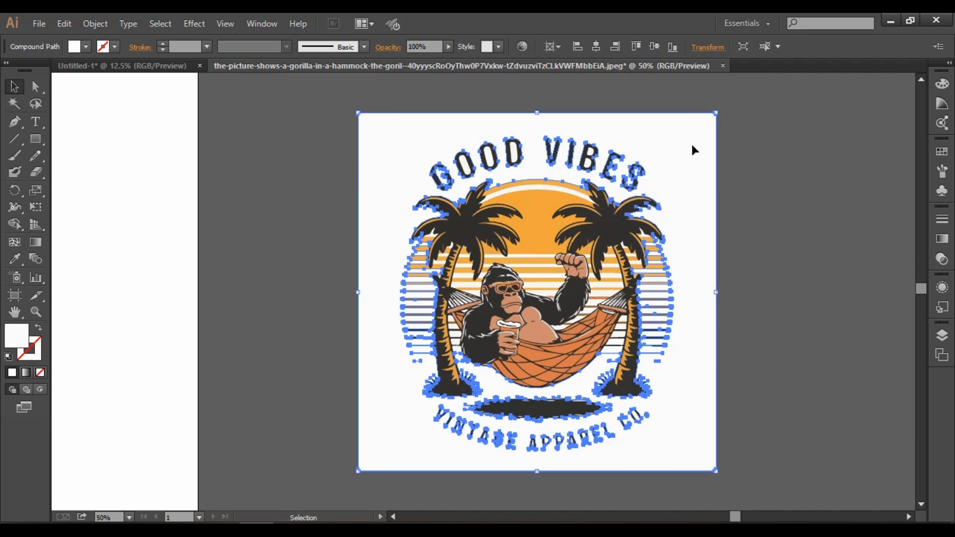
{"action": "key", "text": "Delete"}
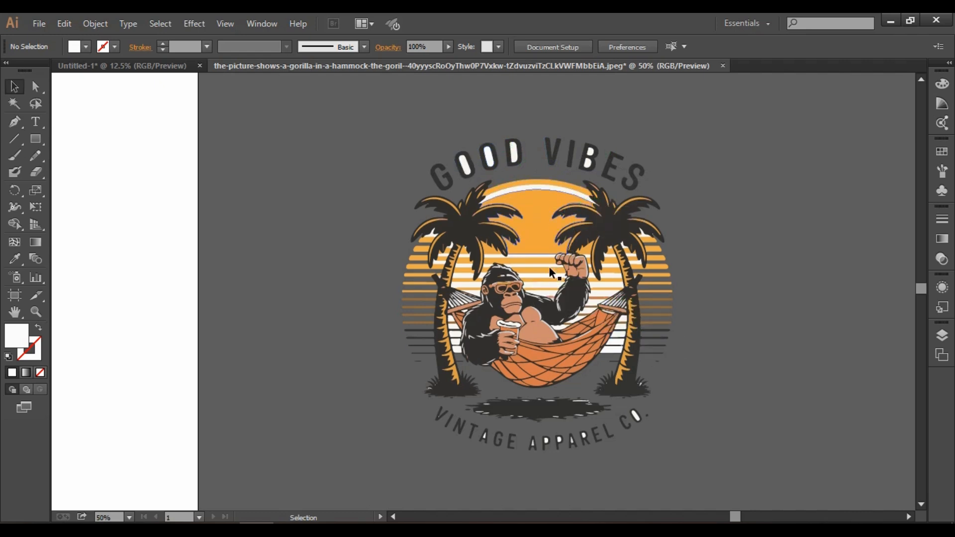
{"action": "left_click", "coordinate": [13, 105]}
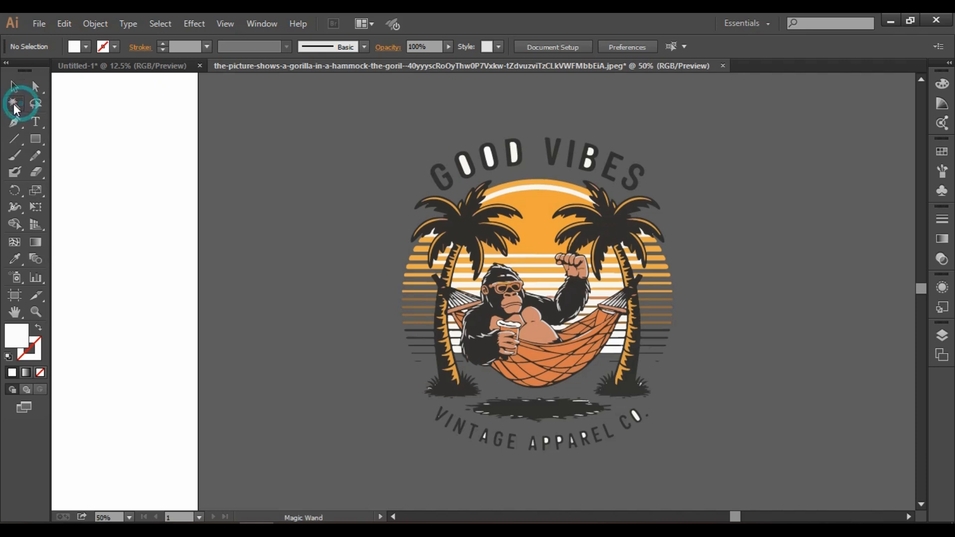
{"action": "left_click", "coordinate": [466, 166]}
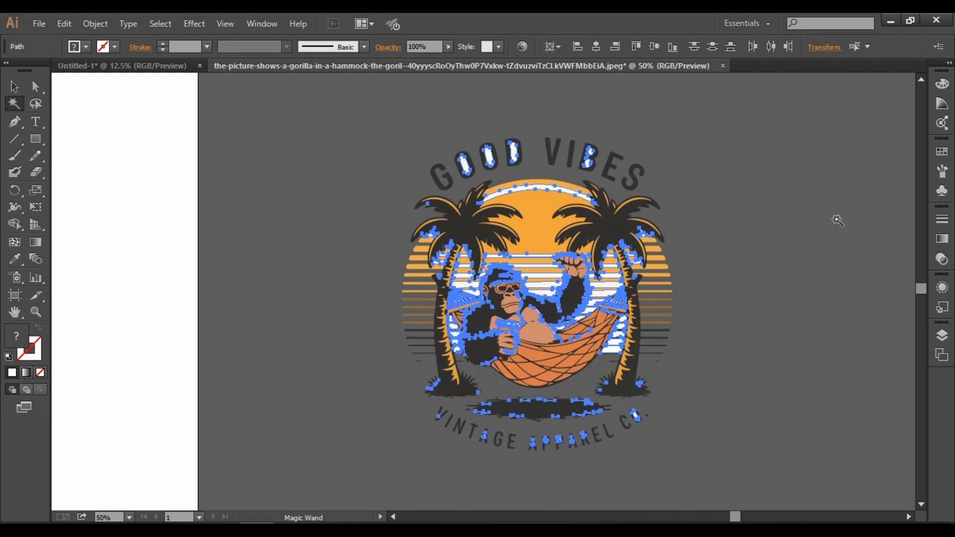
{"action": "key", "text": "Delete"}
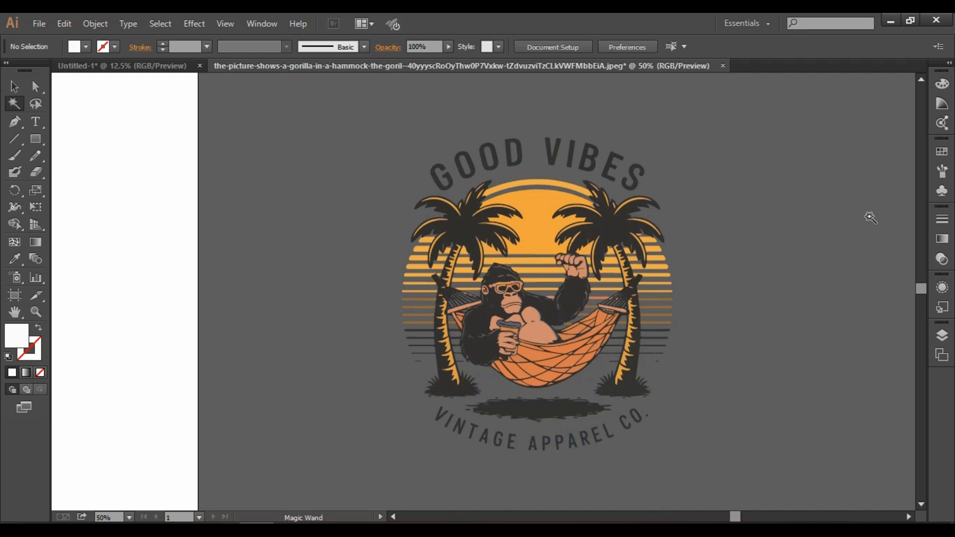
Select all the remaining Good Vibes artwork pieces, group them into one object and clear the selection
{"action": "left_click", "coordinate": [14, 86]}
{"action": "left_click", "coordinate": [275, 229]}
{"action": "left_click_drag", "start_coordinate": [362, 96], "coordinate": [744, 478]}
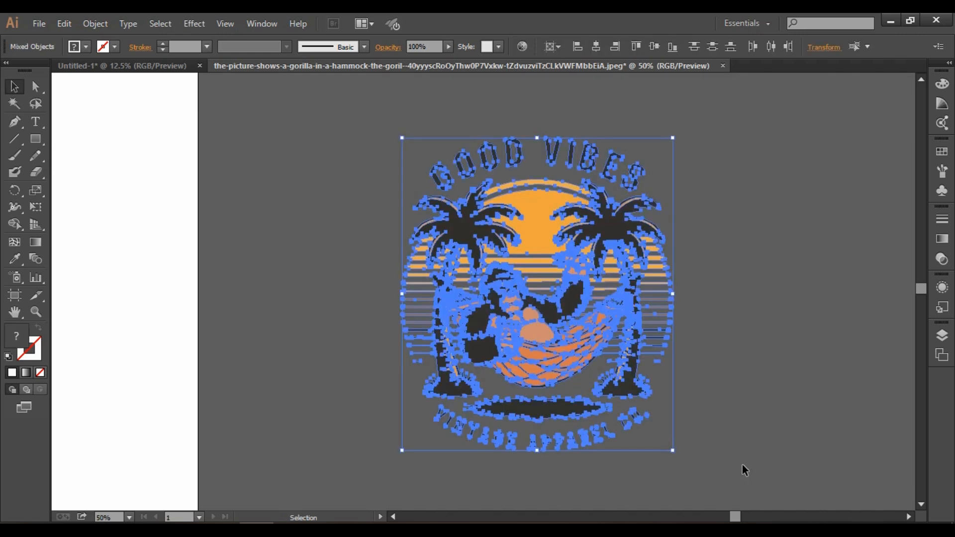
{"action": "left_click", "coordinate": [766, 355]}
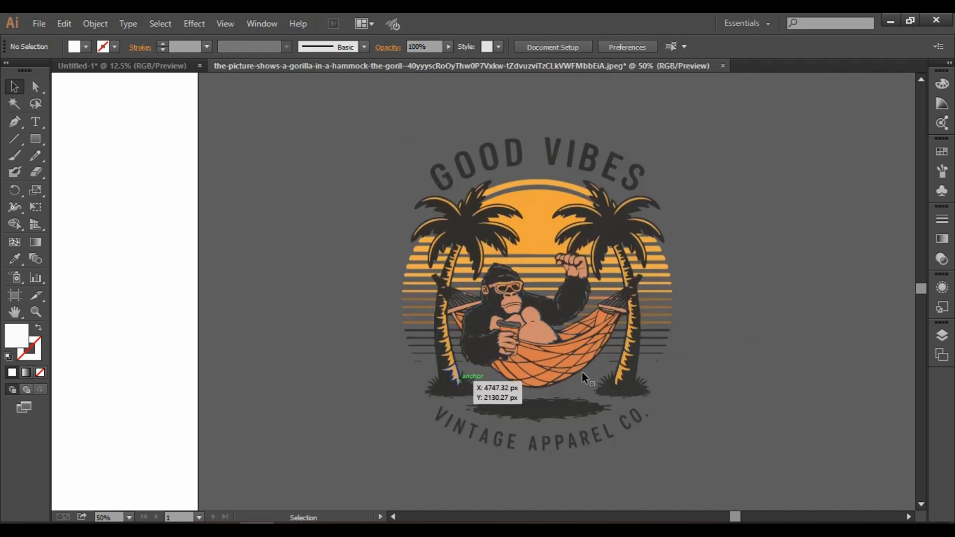
{"action": "left_click_drag", "start_coordinate": [309, 123], "coordinate": [787, 473]}
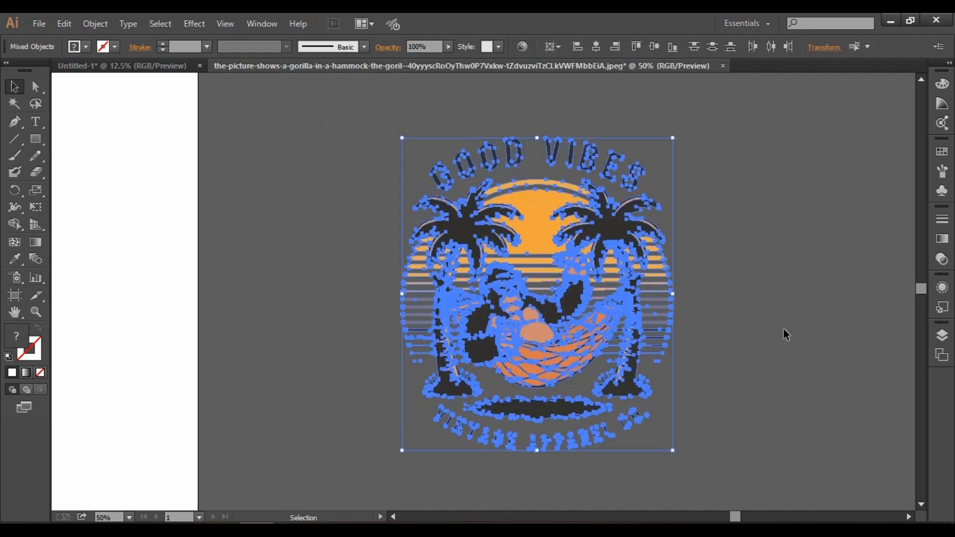
{"action": "key", "text": "ctrl+g"}
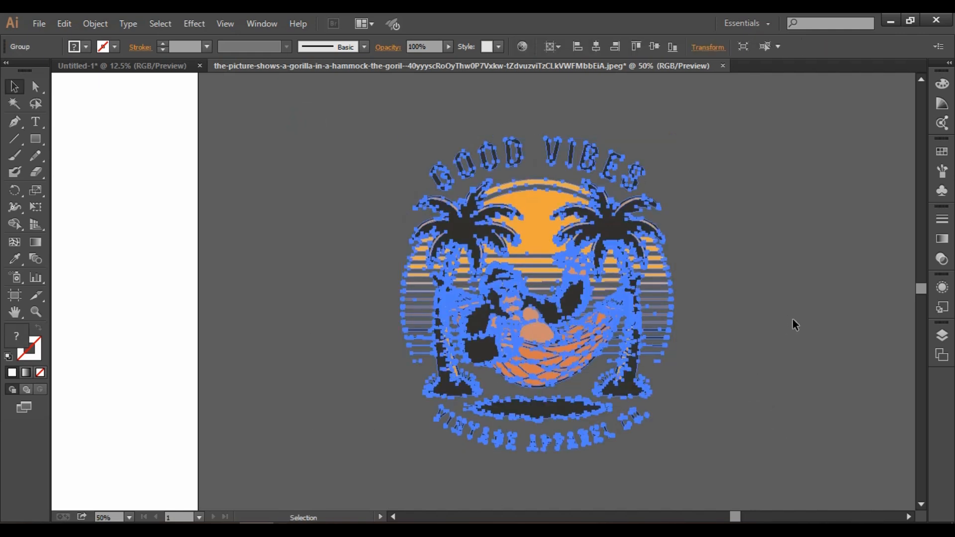
{"action": "left_click", "coordinate": [769, 264]}
Move the grouped gorilla artwork from the empty canvas onto the white artboard
{"action": "key", "text": "space"}
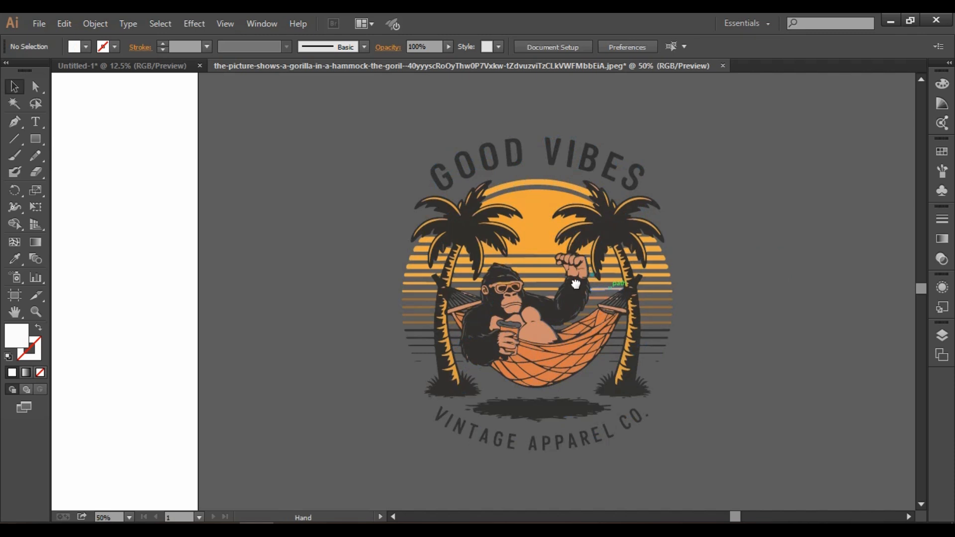
{"action": "left_click_drag", "start_coordinate": [590, 275], "coordinate": [384, 286]}
{"action": "left_click_drag", "start_coordinate": [629, 277], "coordinate": [861, 275]}
{"action": "scroll", "coordinate": [663, 274], "scroll_direction": "down", "scroll_amount": 1}
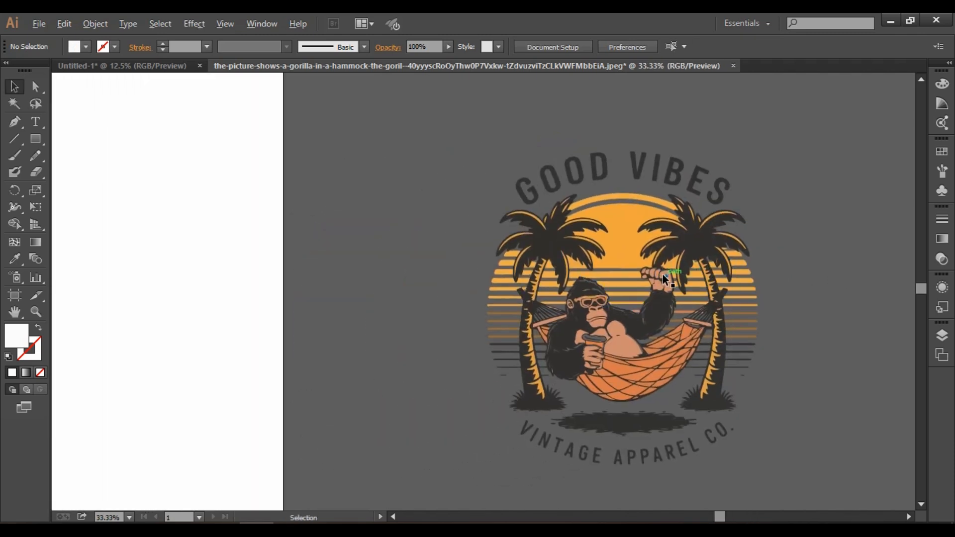
{"action": "scroll", "coordinate": [663, 274], "scroll_direction": "down", "scroll_amount": 1}
{"action": "key", "text": "space"}
{"action": "left_click_drag", "start_coordinate": [646, 290], "coordinate": [312, 239]}
{"action": "left_click_drag", "start_coordinate": [323, 243], "coordinate": [324, 243]}
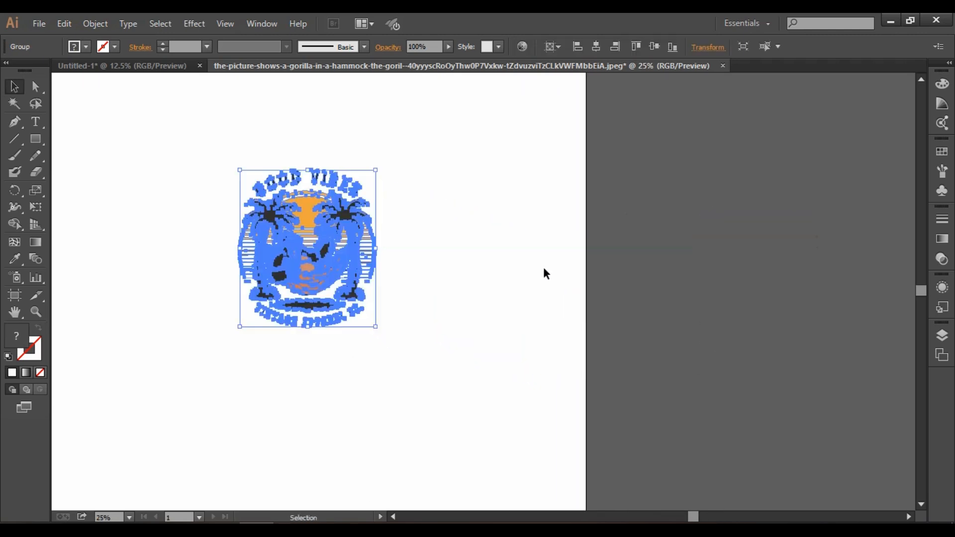
{"action": "left_click_drag", "start_coordinate": [471, 269], "coordinate": [740, 275]}
{"action": "left_click_drag", "start_coordinate": [590, 232], "coordinate": [463, 249]}
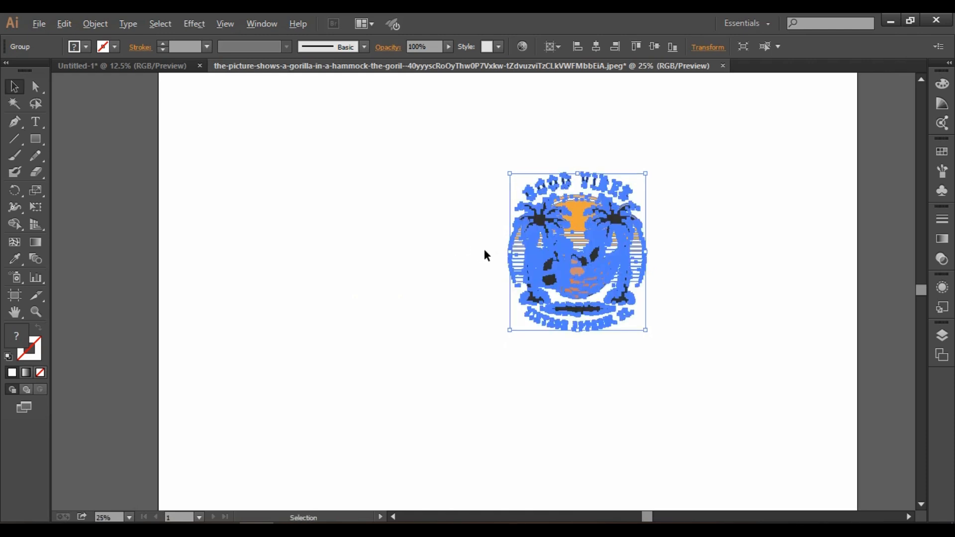
Enlarge the gorilla artwork proportionally about its center to slightly more than half the artboard's width, and deselect it
{"action": "scroll", "coordinate": [485, 250], "scroll_direction": "down", "scroll_amount": 3}
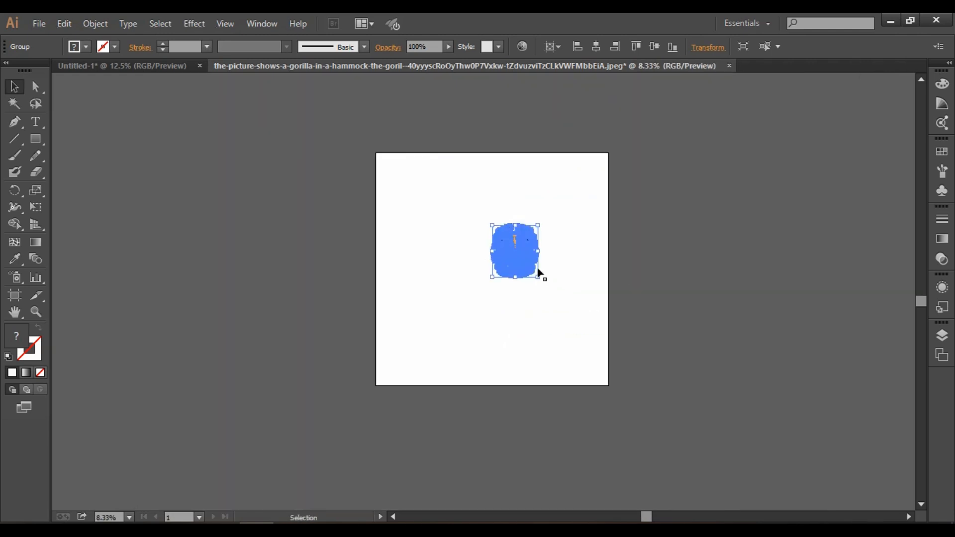
{"action": "left_click_drag", "start_coordinate": [538, 277], "coordinate": [631, 316]}
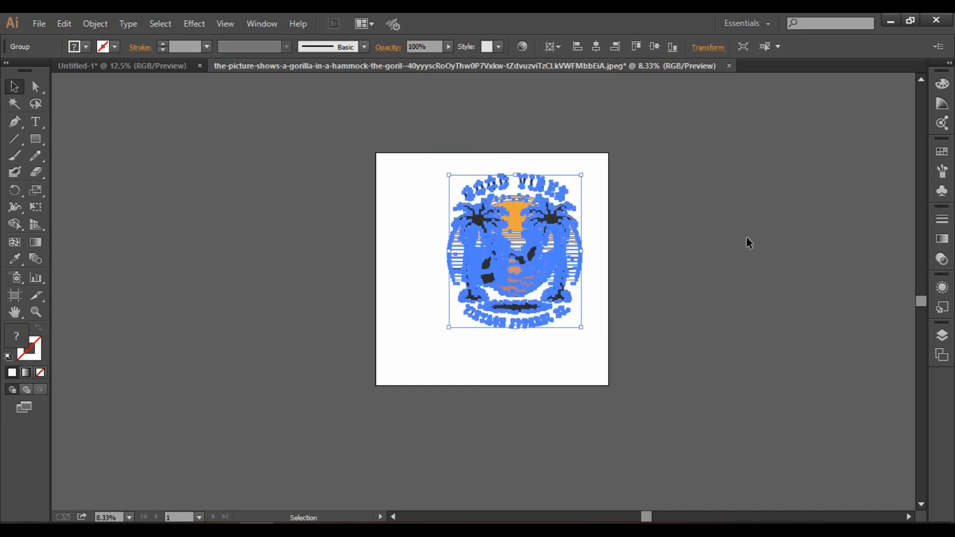
{"action": "left_click", "coordinate": [746, 241]}
Center the gorilla artwork horizontally and vertically on the artboard and clear the selection
{"action": "mouse_move", "coordinate": [482, 263]}
{"action": "left_mouse_down"}
{"action": "mouse_move", "coordinate": [436, 204]}
{"action": "mouse_move", "coordinate": [480, 204]}
{"action": "mouse_move", "coordinate": [427, 261]}
{"action": "mouse_move", "coordinate": [468, 274]}
{"action": "left_mouse_up"}
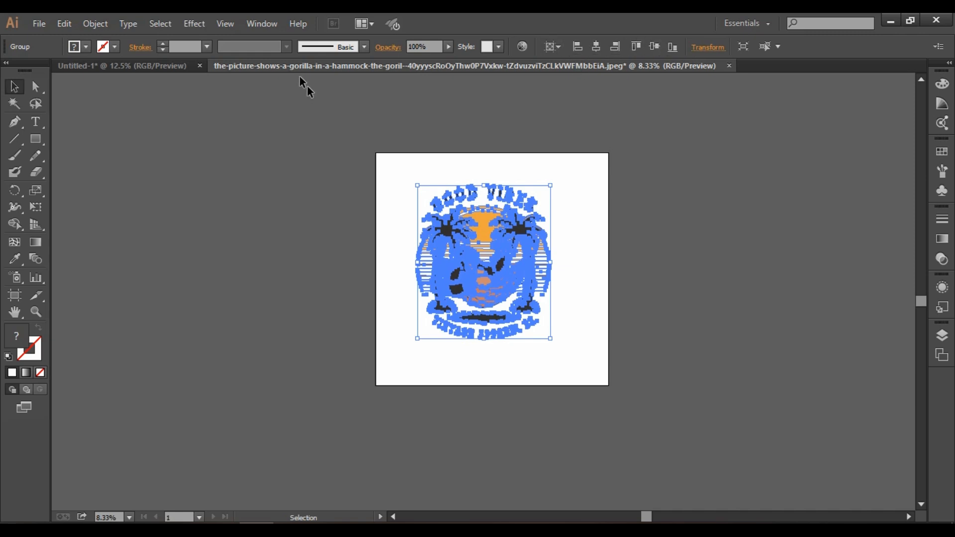
{"action": "left_click", "coordinate": [596, 46]}
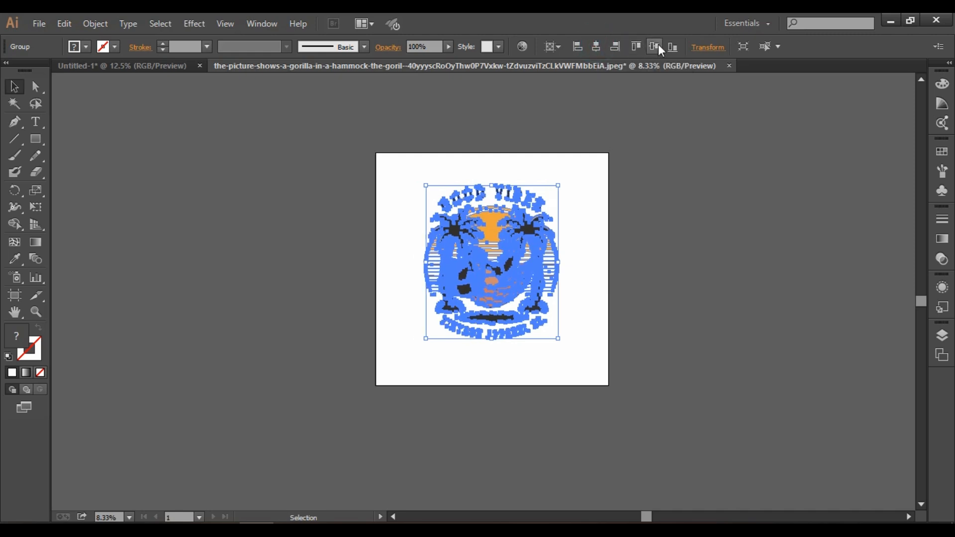
{"action": "left_click", "coordinate": [656, 48]}
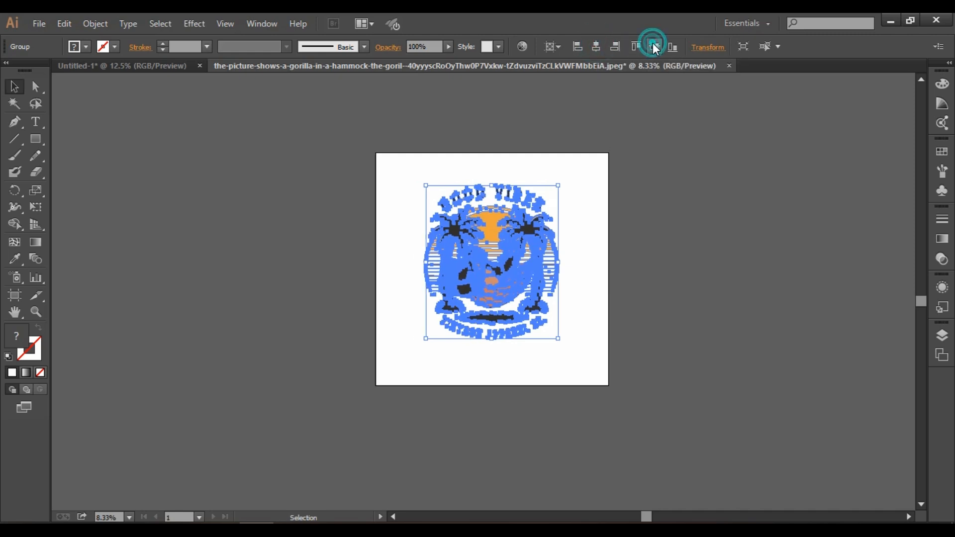
{"action": "left_click", "coordinate": [652, 211]}
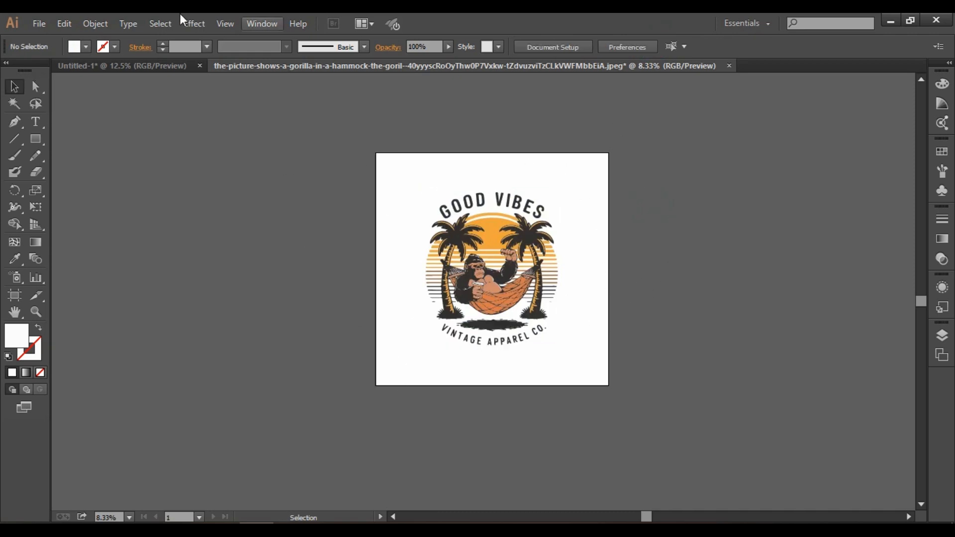
Set up an export of the design in PNG format with Use Artboards enabled
{"action": "left_click", "coordinate": [43, 24]}
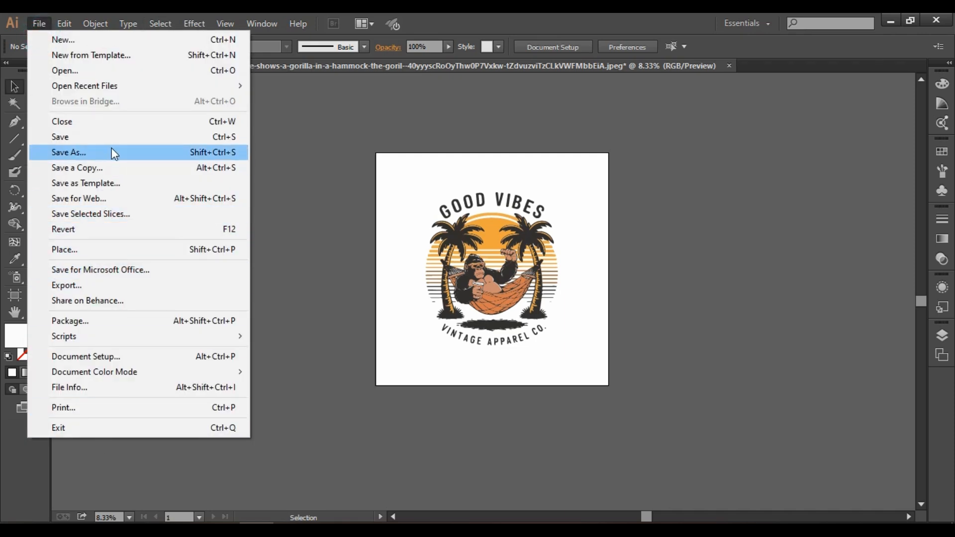
{"action": "left_click", "coordinate": [117, 286]}
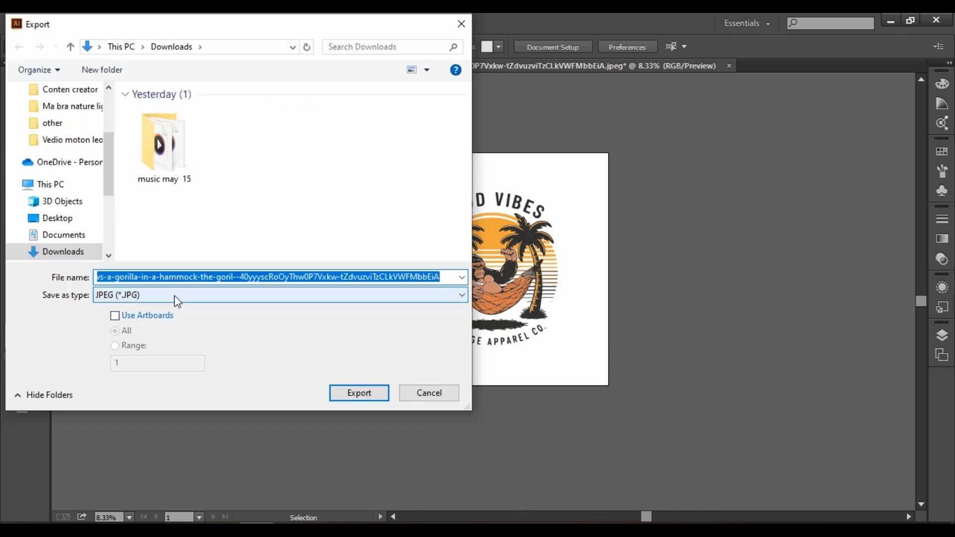
{"action": "left_click", "coordinate": [173, 298]}
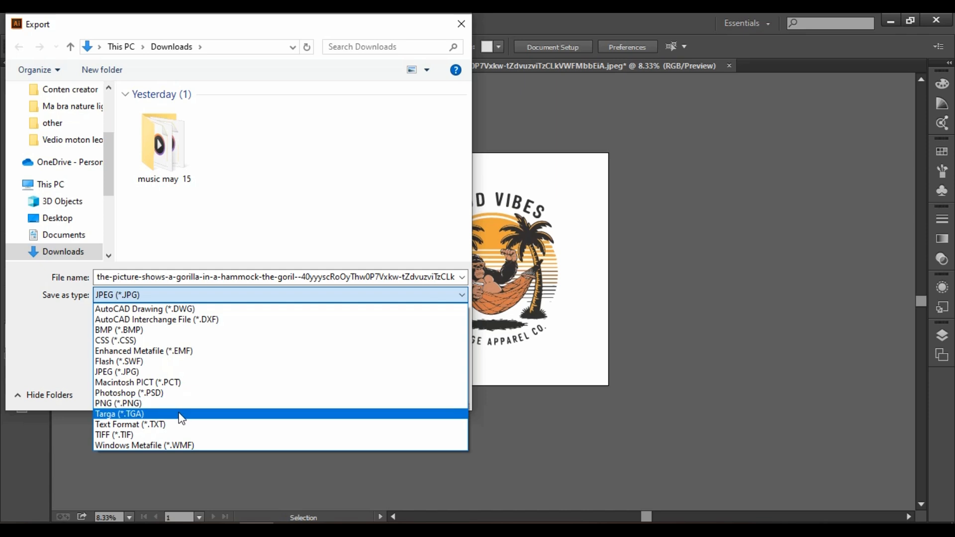
{"action": "left_click", "coordinate": [180, 404]}
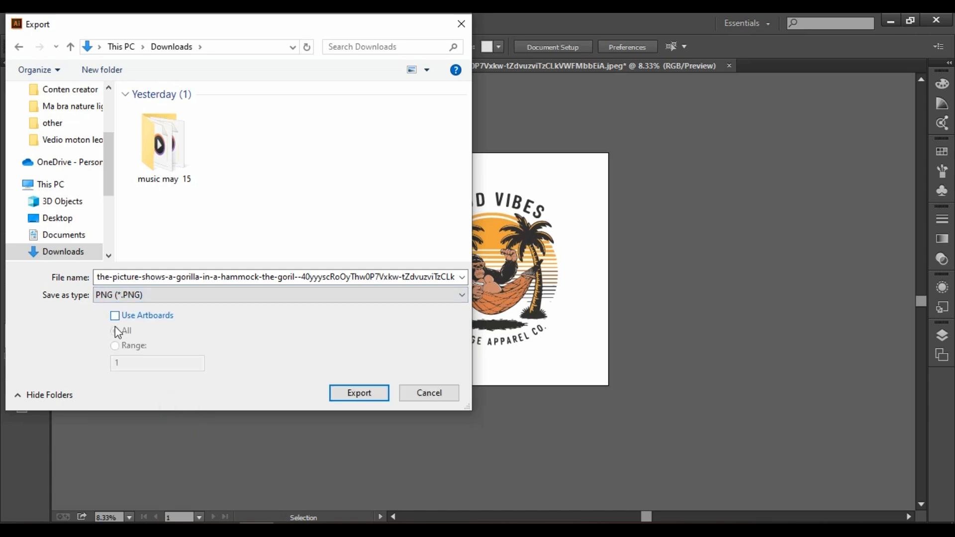
{"action": "left_click", "coordinate": [115, 316]}
Export the PNG to the Desktop at Screen (72 ppi) resolution with a transparent background, keeping the file name
{"action": "double_click", "coordinate": [247, 277]}
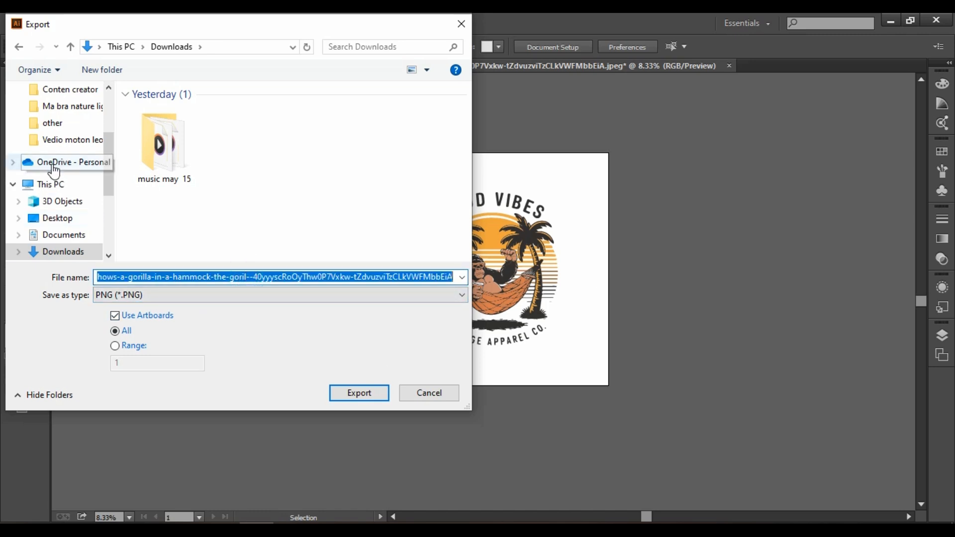
{"action": "scroll", "coordinate": [63, 132], "scroll_direction": "up", "scroll_amount": 3}
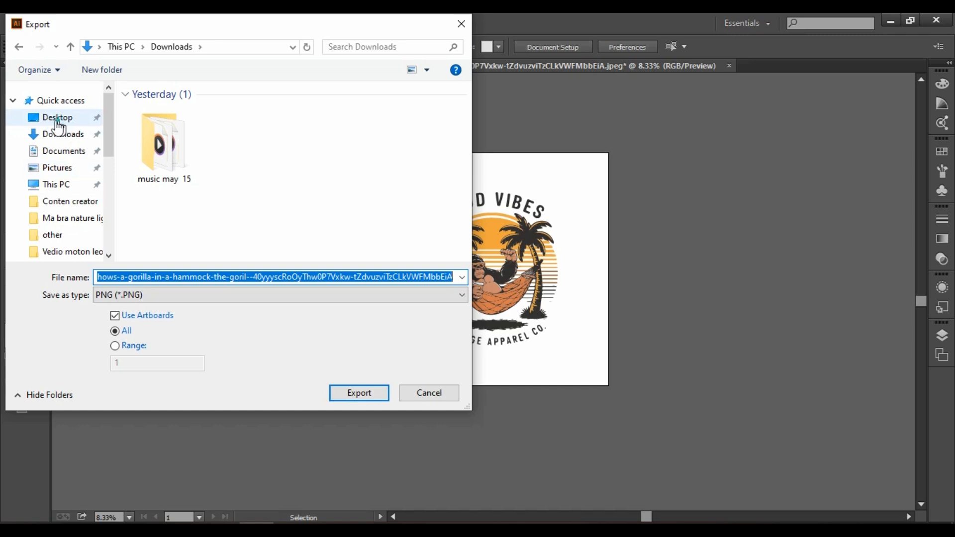
{"action": "left_click", "coordinate": [59, 119]}
{"action": "left_click", "coordinate": [368, 393]}
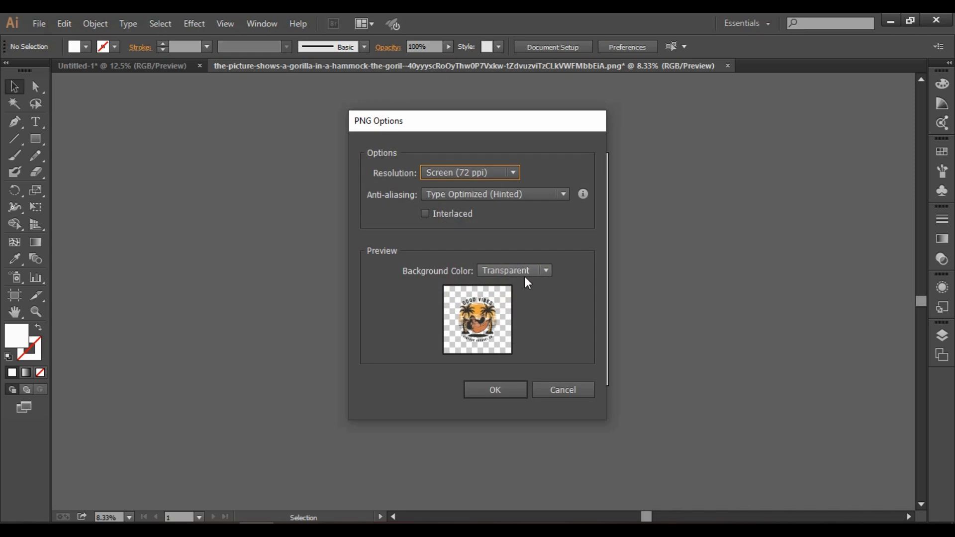
{"action": "left_click", "coordinate": [507, 389]}
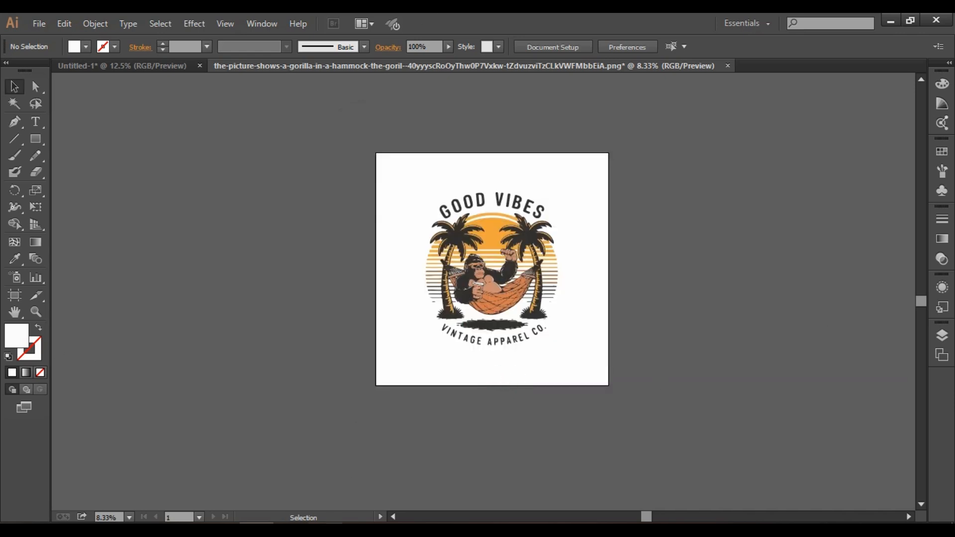
Switch to the untitled Facebook Post design in Canva and search its elements for "t shirt mockup"
{"action": "left_click", "coordinate": [291, 531]}
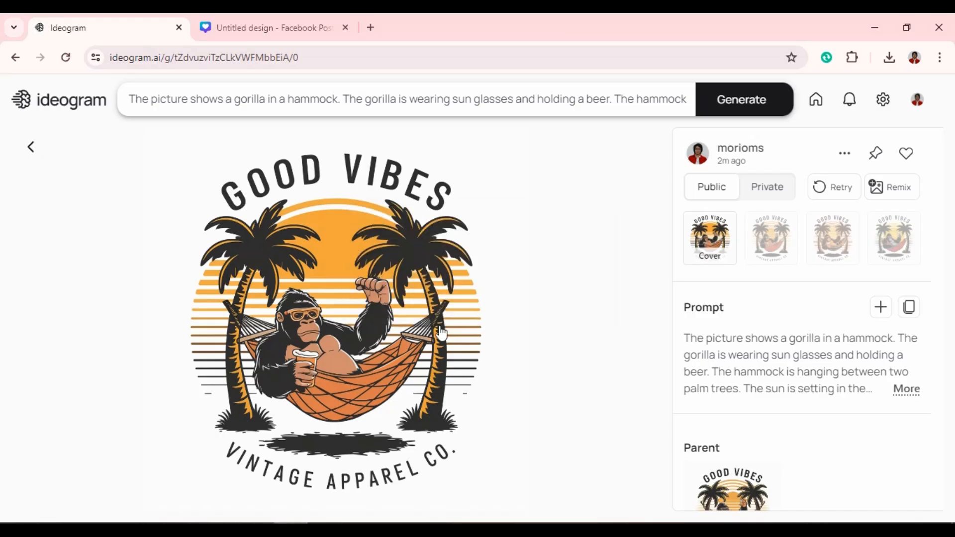
{"action": "left_click", "coordinate": [271, 29]}
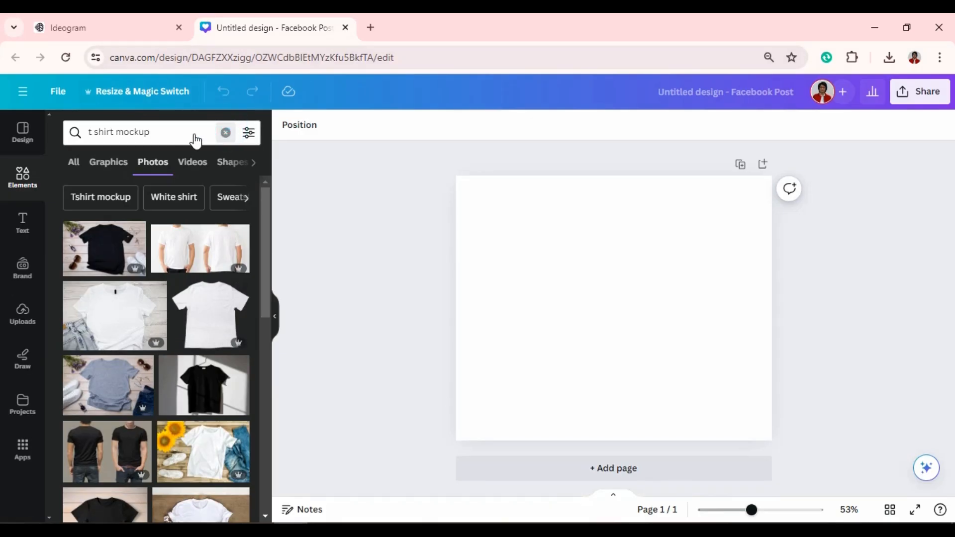
{"action": "left_click", "coordinate": [225, 132]}
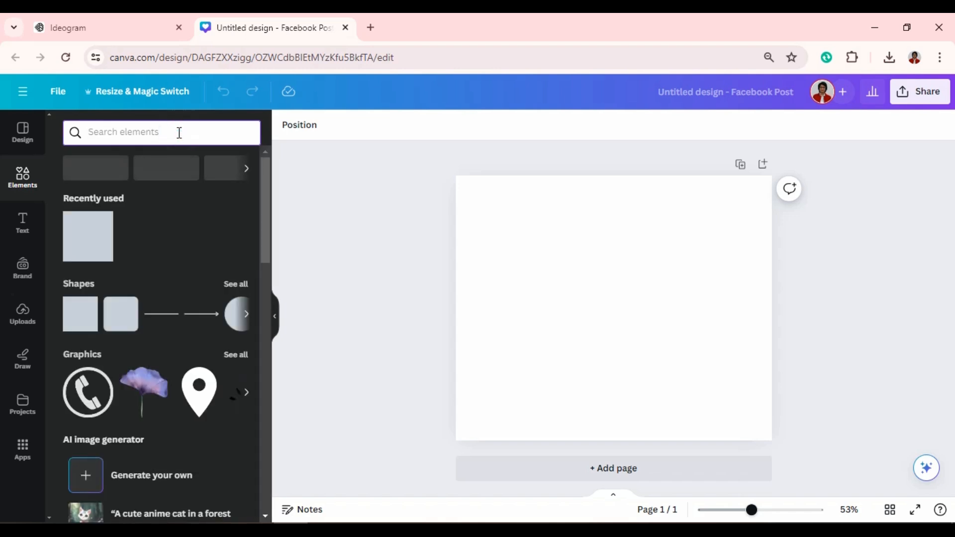
{"action": "type", "text": "t"}
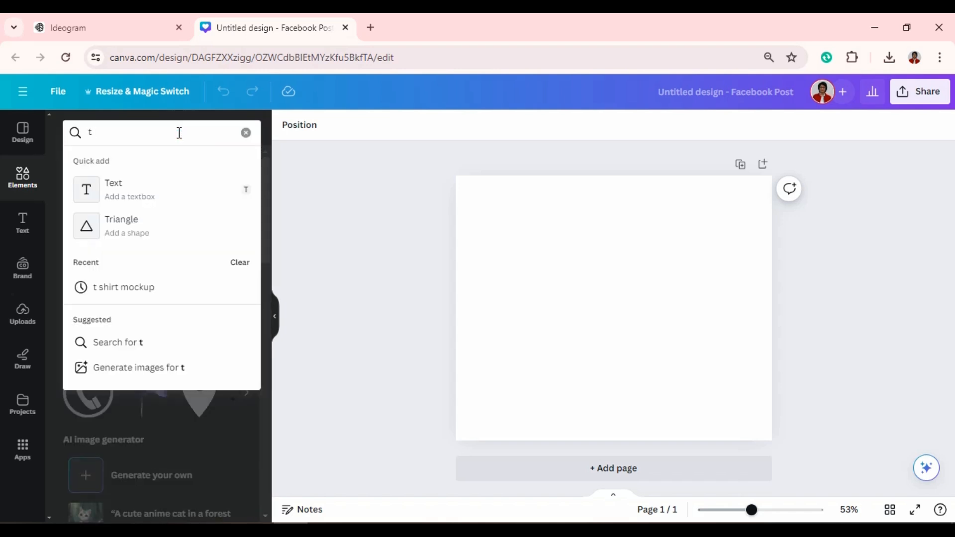
{"action": "left_click", "coordinate": [157, 288]}
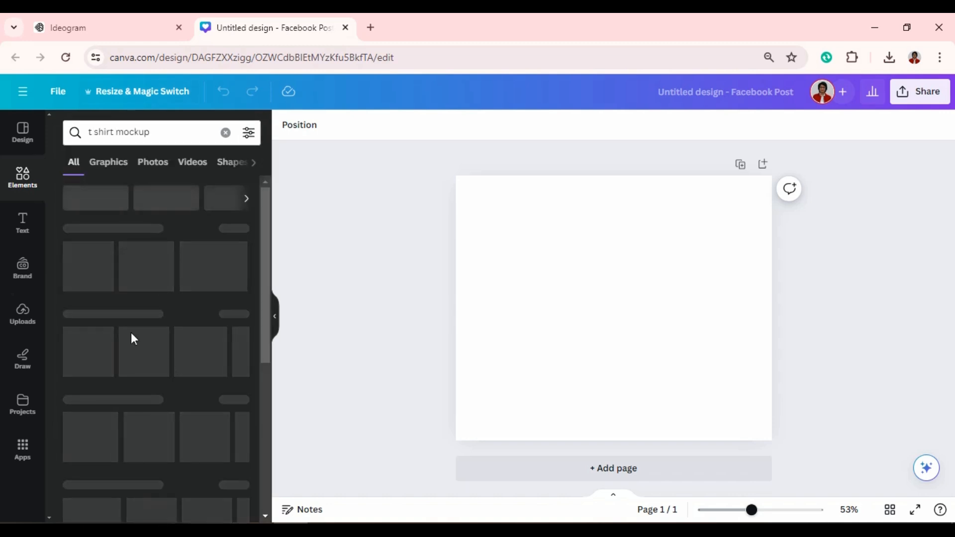
Find the flat-lay photo of a white T-shirt with denim shorts and sandals among the photo results and set it as the page background
{"action": "scroll", "coordinate": [177, 365], "scroll_direction": "down", "scroll_amount": 2}
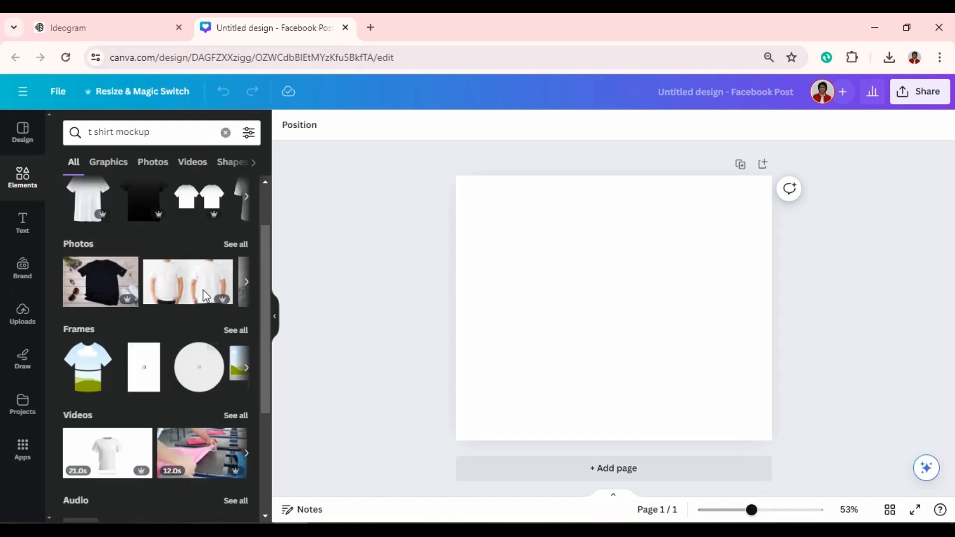
{"action": "left_click", "coordinate": [154, 162]}
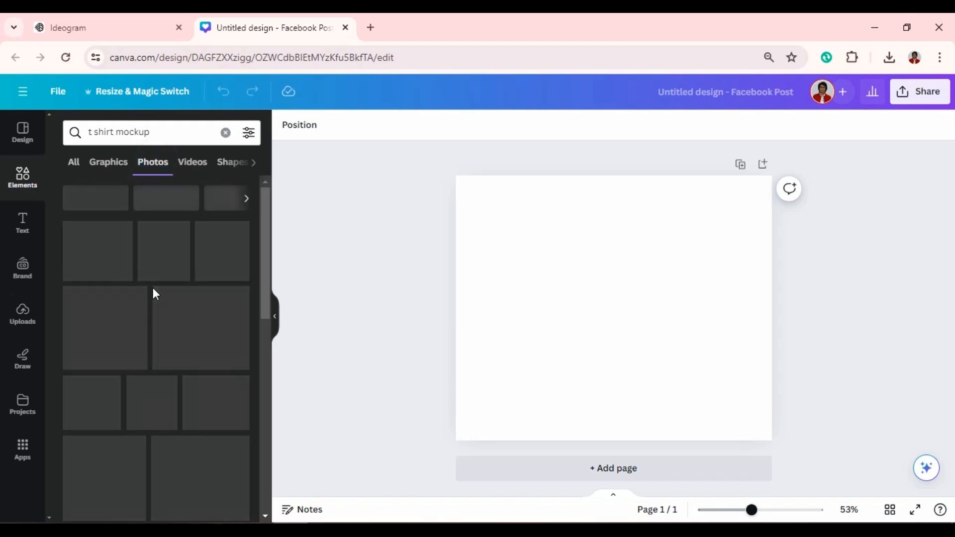
{"action": "scroll", "coordinate": [193, 274], "scroll_direction": "down", "scroll_amount": 2}
{"action": "scroll", "coordinate": [193, 274], "scroll_direction": "down", "scroll_amount": 8}
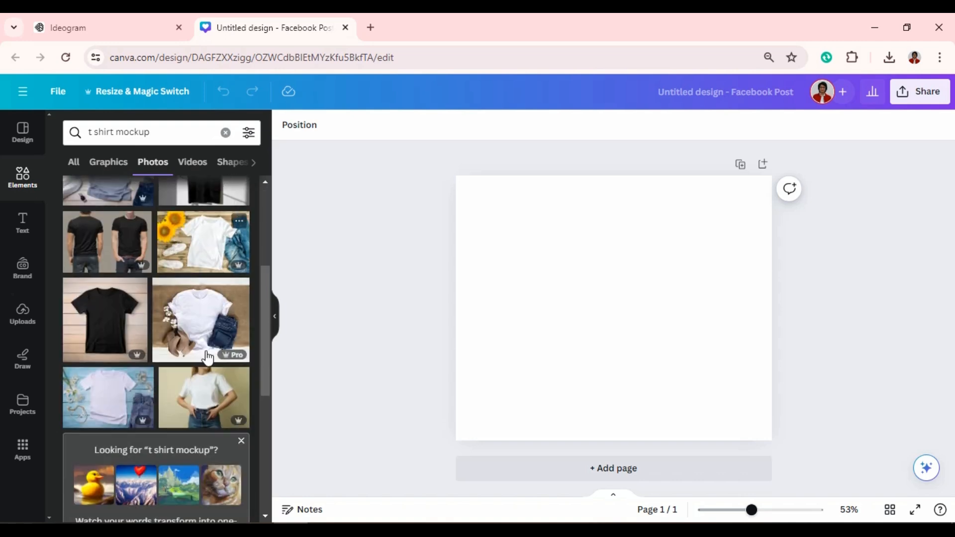
{"action": "scroll", "coordinate": [208, 405], "scroll_direction": "down", "scroll_amount": 3}
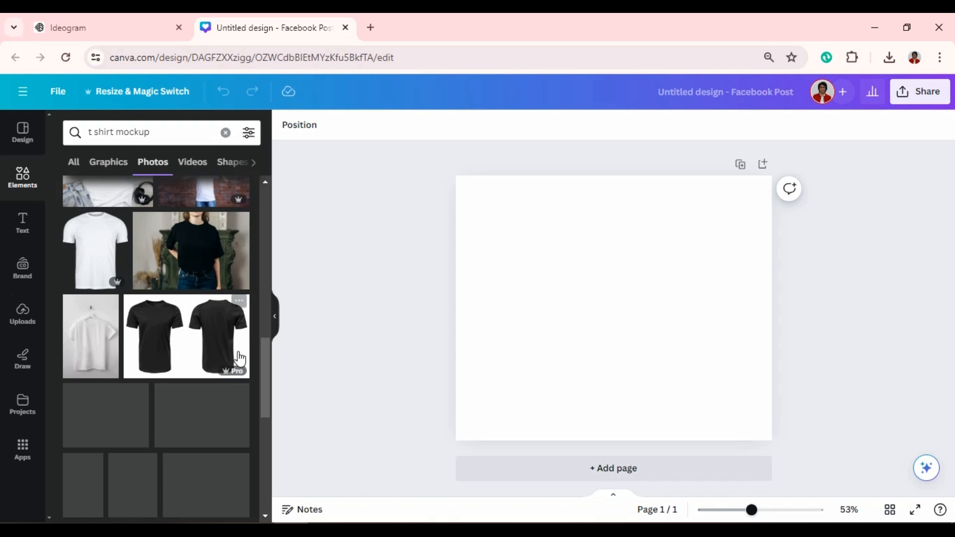
{"action": "scroll", "coordinate": [178, 328], "scroll_direction": "down", "scroll_amount": 3}
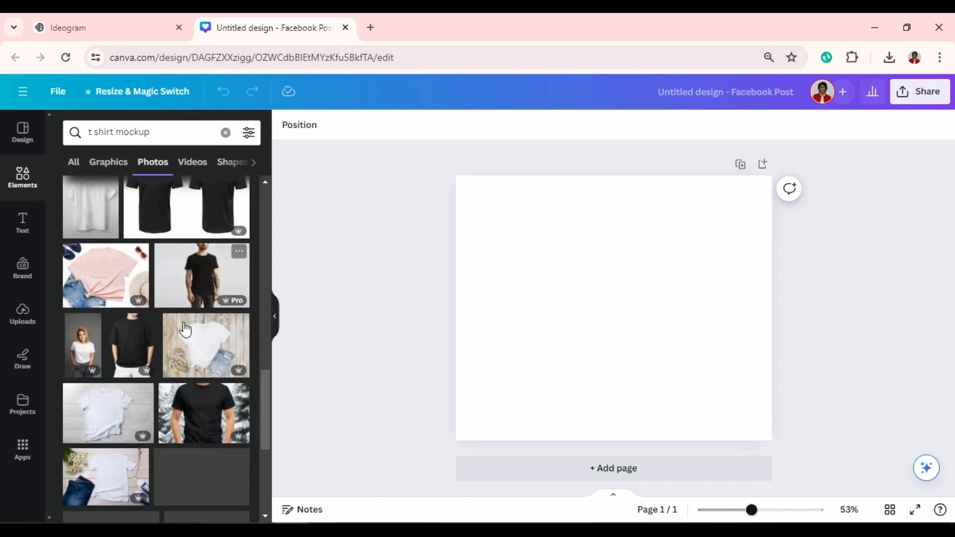
{"action": "scroll", "coordinate": [203, 383], "scroll_direction": "down", "scroll_amount": 1}
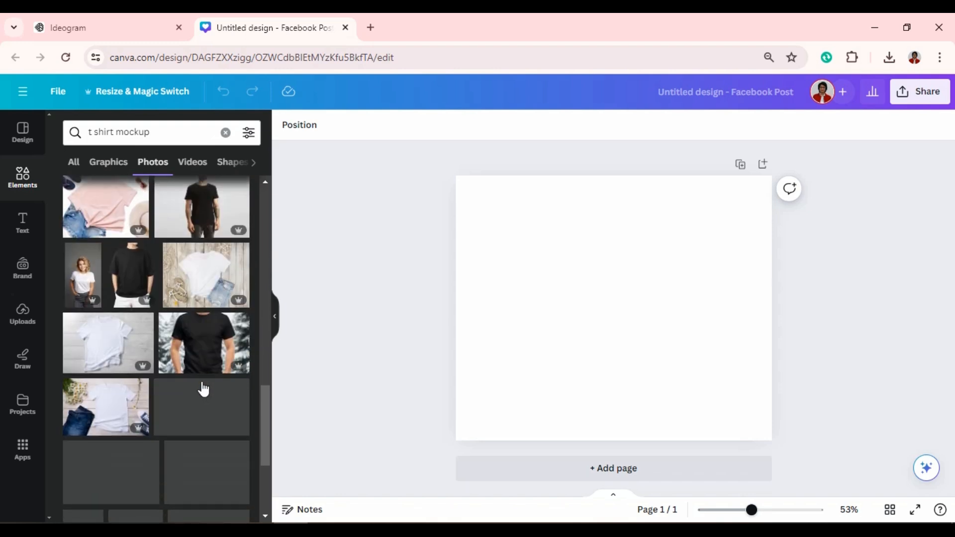
{"action": "left_click", "coordinate": [207, 283]}
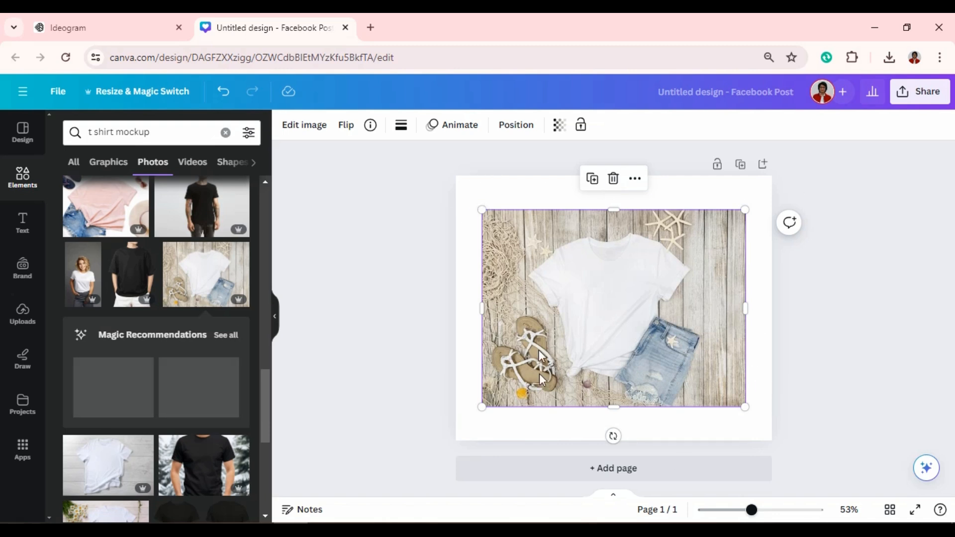
{"action": "right_click", "coordinate": [590, 226]}
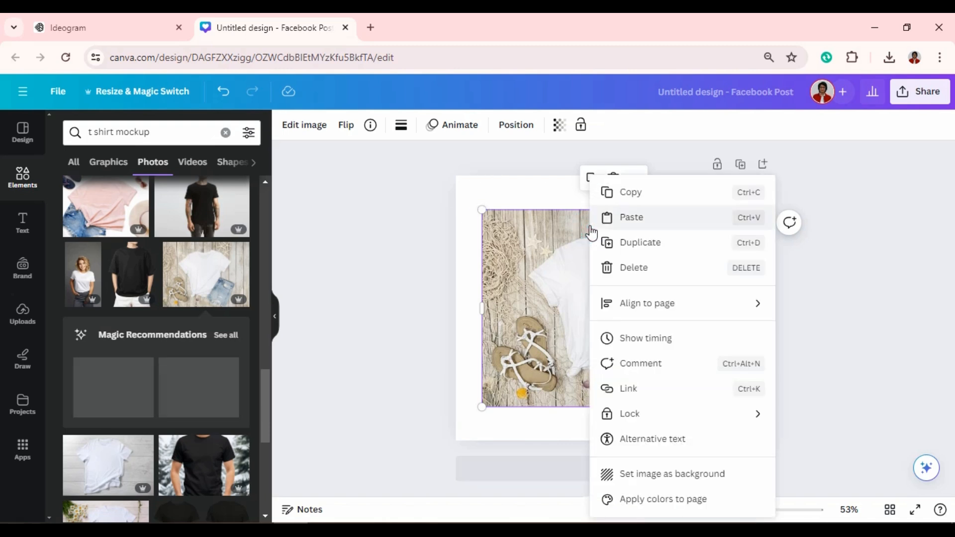
{"action": "left_click", "coordinate": [631, 477]}
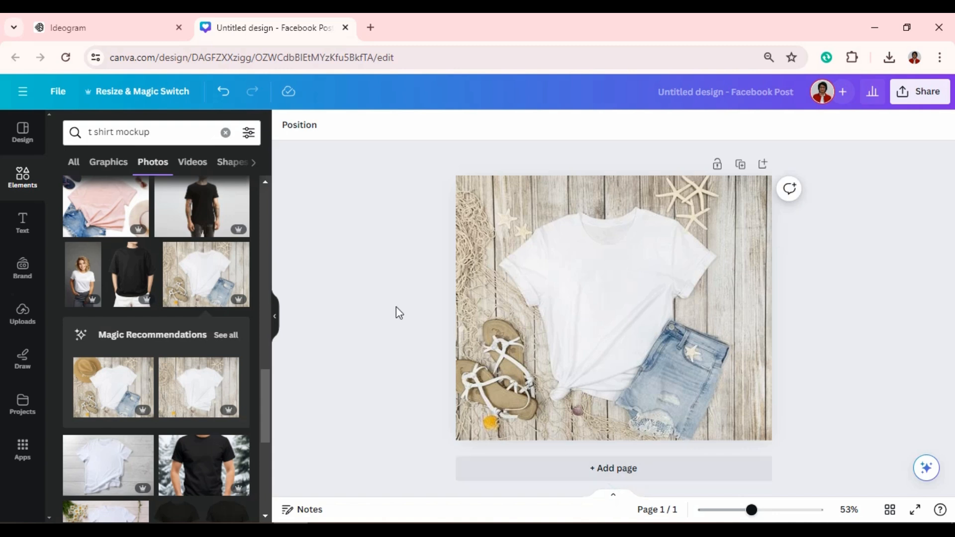
Add a second page and set the photo of the smiling man in a white T-shirt as its background
{"action": "scroll", "coordinate": [188, 388], "scroll_direction": "down", "scroll_amount": 6}
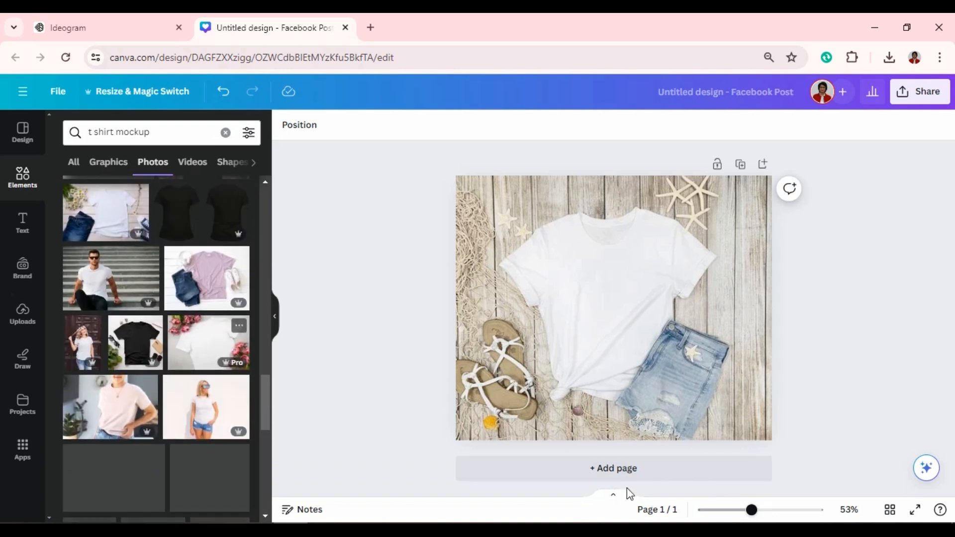
{"action": "left_click", "coordinate": [618, 469]}
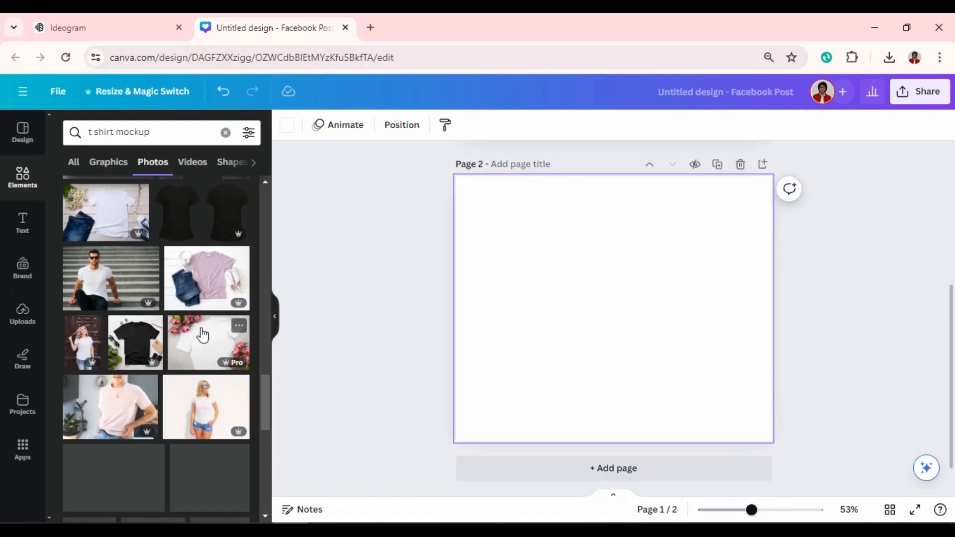
{"action": "scroll", "coordinate": [172, 333], "scroll_direction": "down", "scroll_amount": 5}
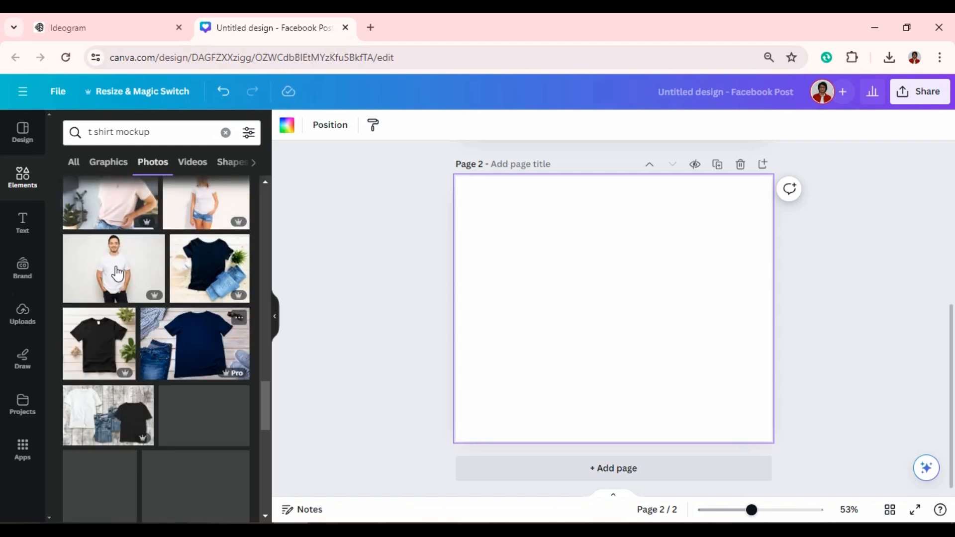
{"action": "scroll", "coordinate": [183, 303], "scroll_direction": "up", "scroll_amount": 3}
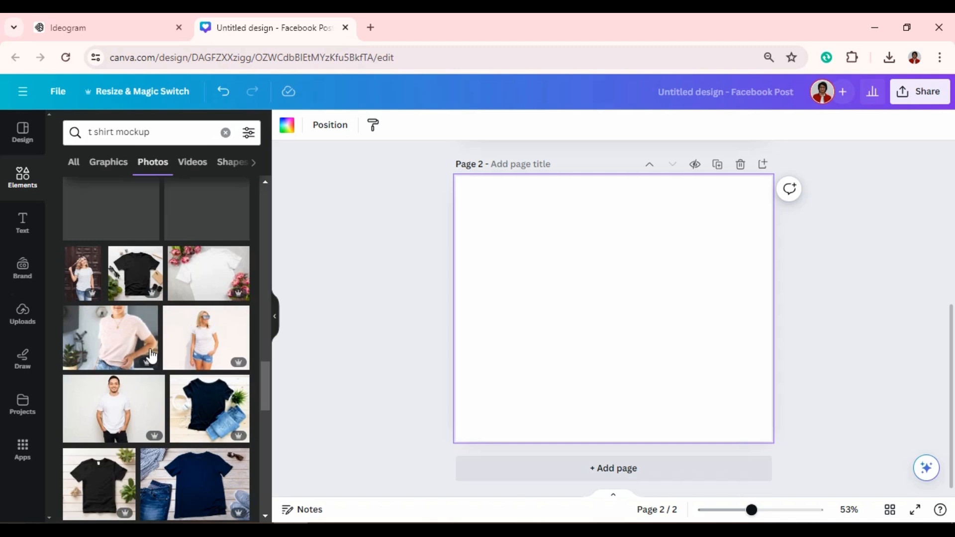
{"action": "left_click", "coordinate": [123, 411]}
{"action": "right_click", "coordinate": [634, 311]}
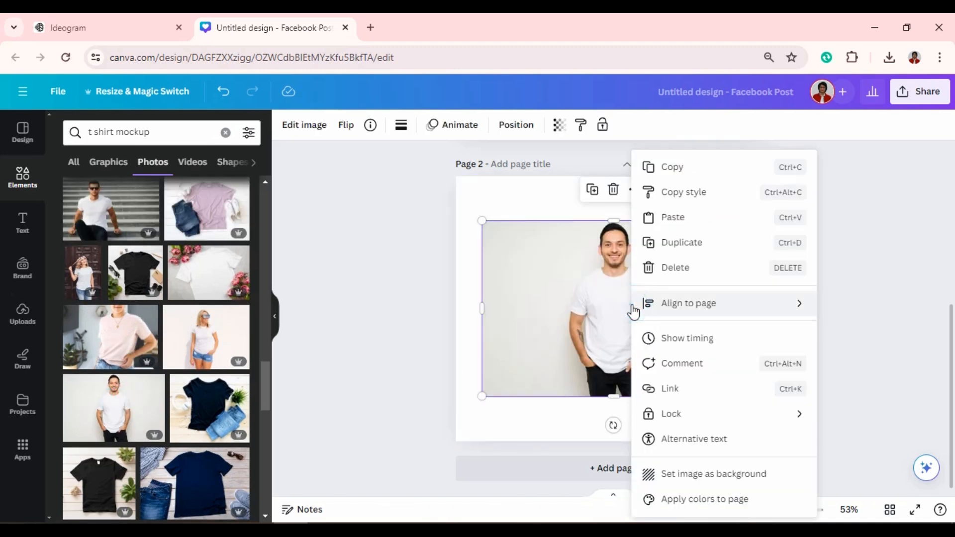
{"action": "left_click", "coordinate": [737, 475]}
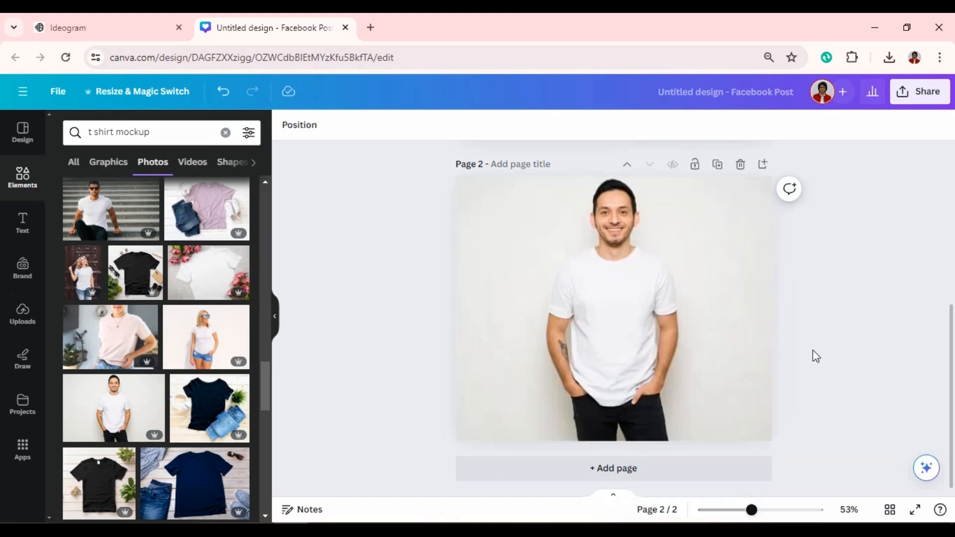
Try to upload the exported gorilla PNG from the Desktop through the file chooser
{"action": "scroll", "coordinate": [668, 363], "scroll_direction": "up", "scroll_amount": 5}
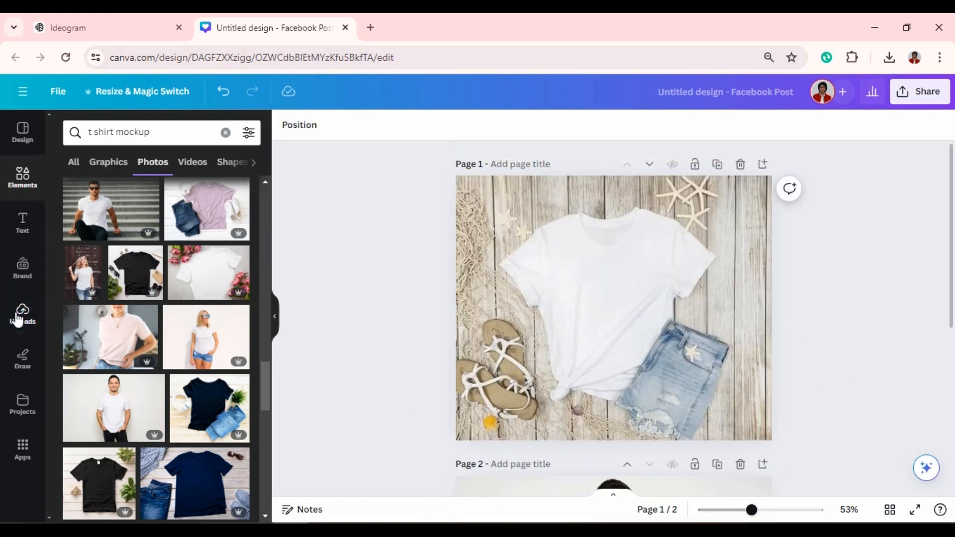
{"action": "left_click", "coordinate": [20, 315]}
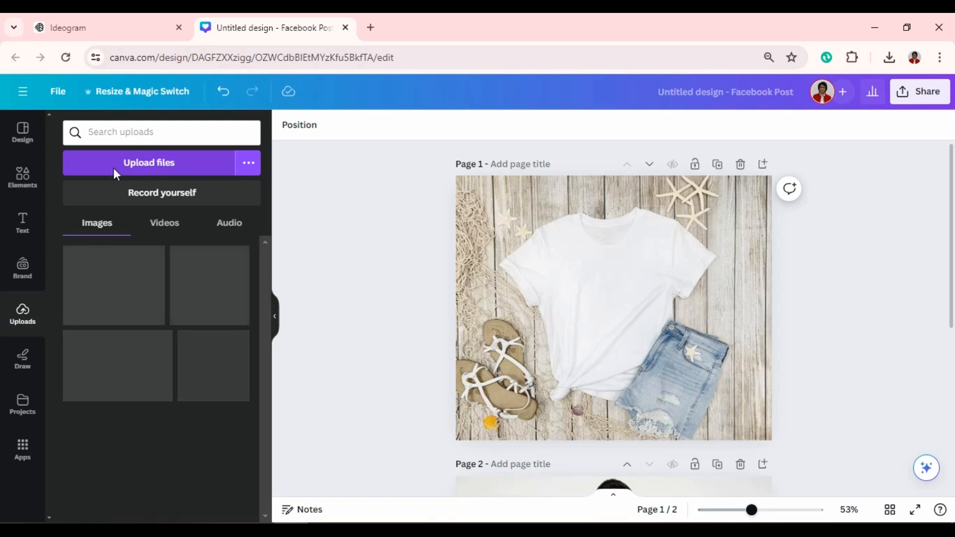
{"action": "left_click", "coordinate": [162, 162]}
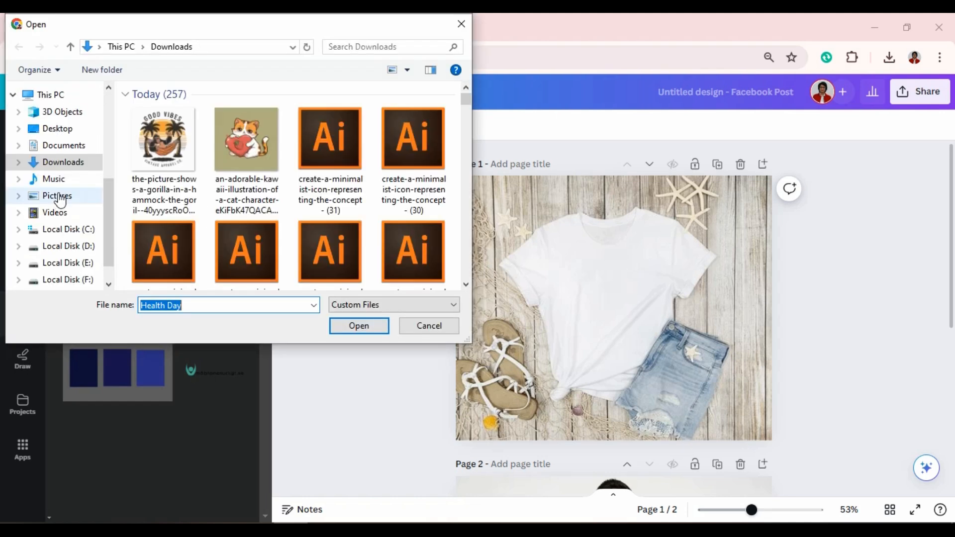
{"action": "scroll", "coordinate": [62, 199], "scroll_direction": "up", "scroll_amount": 1}
{"action": "scroll", "coordinate": [92, 128], "scroll_direction": "up", "scroll_amount": 1}
{"action": "scroll", "coordinate": [70, 108], "scroll_direction": "up", "scroll_amount": 1}
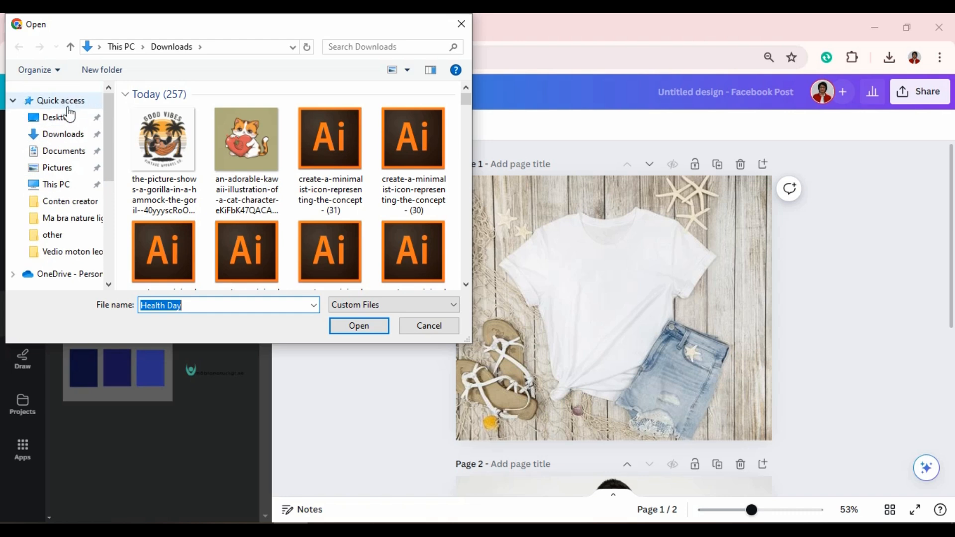
{"action": "left_click", "coordinate": [67, 122]}
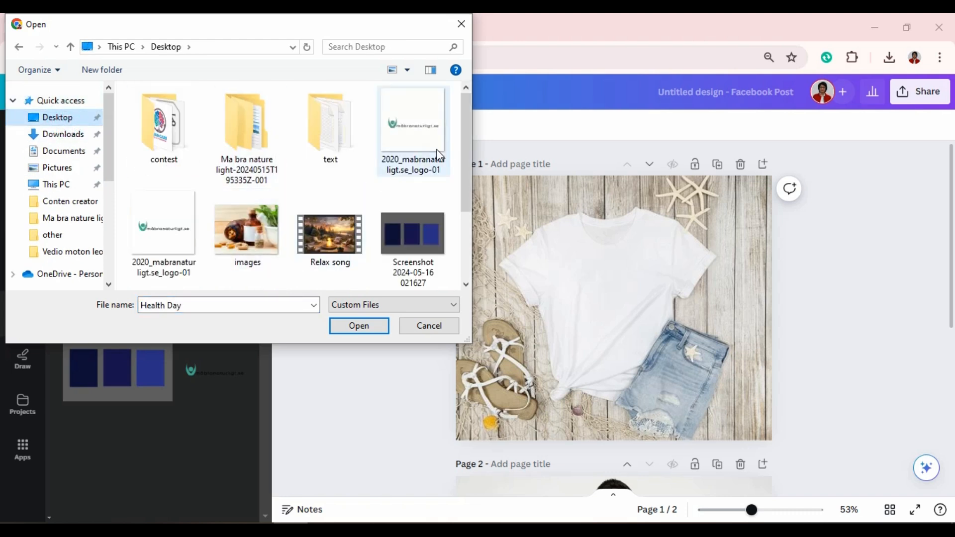
{"action": "scroll", "coordinate": [380, 208], "scroll_direction": "down", "scroll_amount": 1}
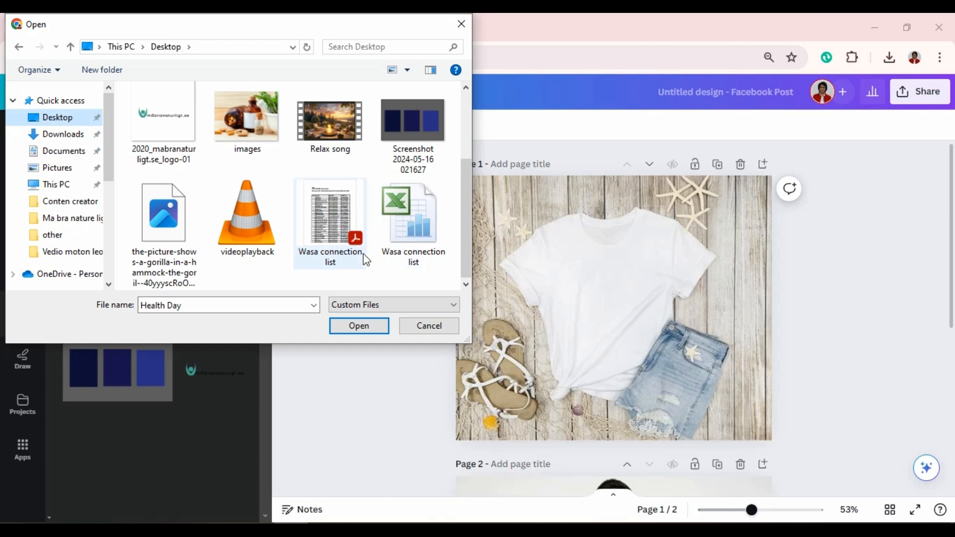
{"action": "left_click", "coordinate": [160, 219]}
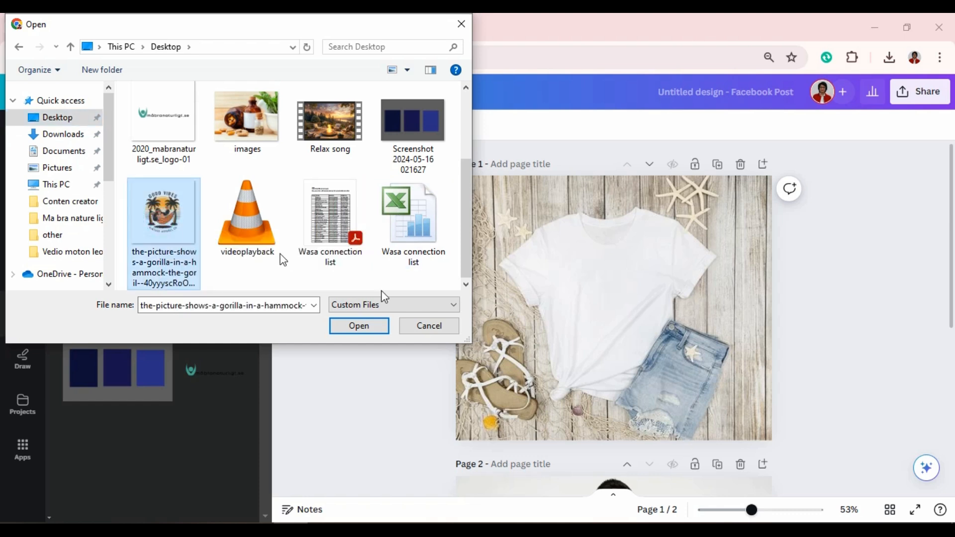
{"action": "left_click", "coordinate": [354, 329]}
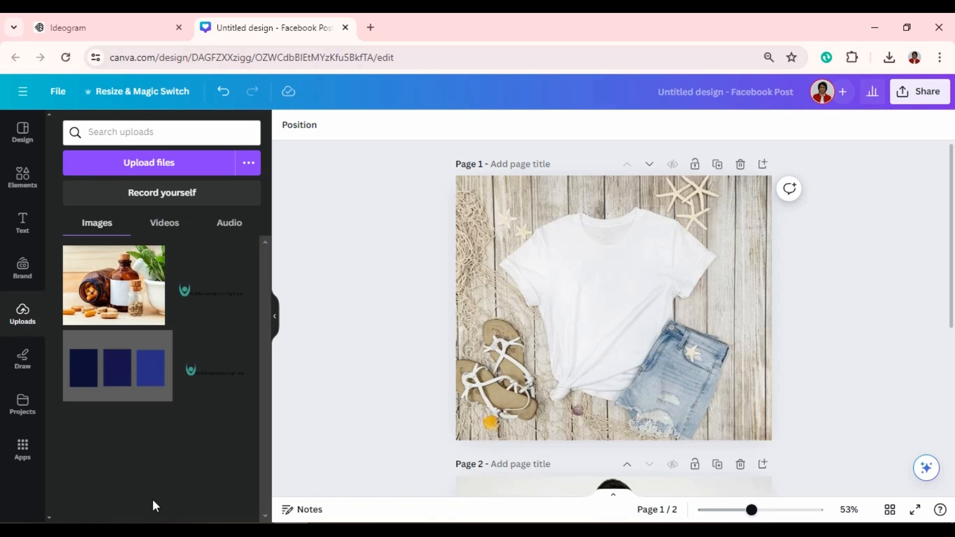
Switch to File Explorer, open the Desktop folder and transfer the gorilla PNG from there into the Canva uploads
{"action": "mouse_move", "coordinate": [189, 530]}
{"action": "left_click", "coordinate": [103, 482]}
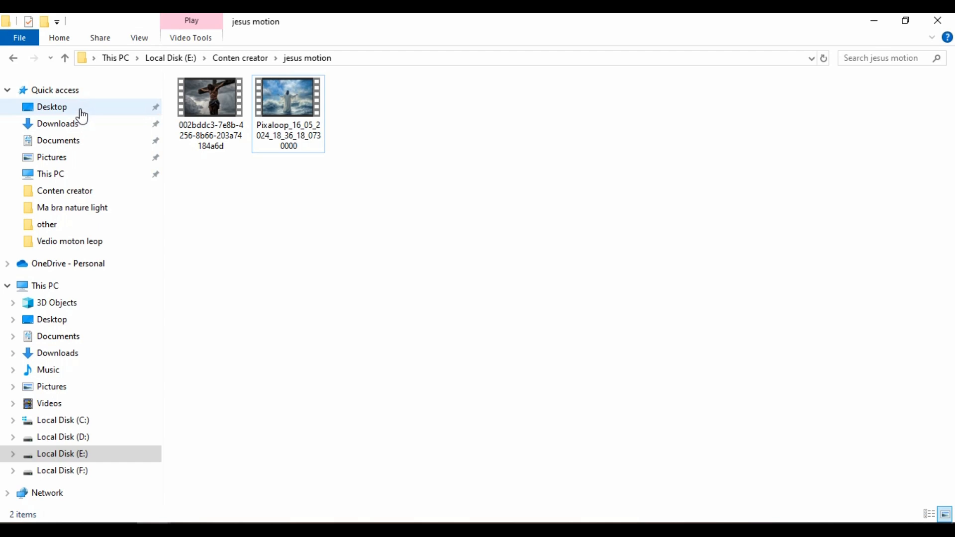
{"action": "left_click", "coordinate": [83, 107]}
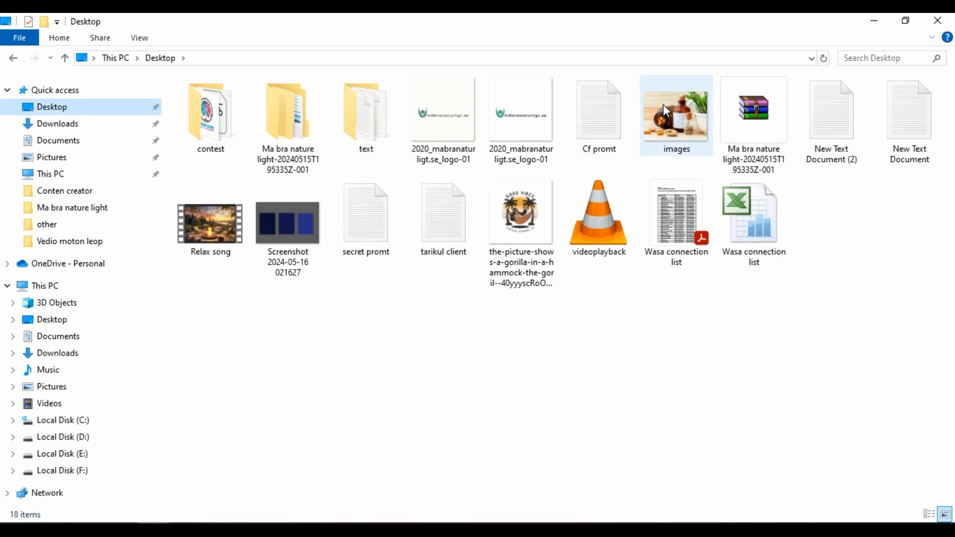
{"action": "left_click_drag", "start_coordinate": [516, 219], "coordinate": [82, 357]}
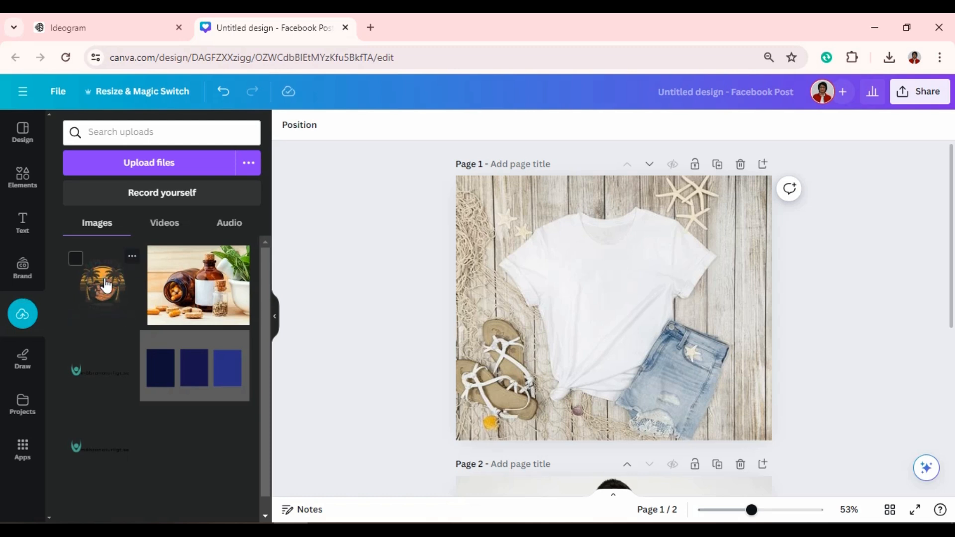
Place the uploaded gorilla design on page 1, scaled down and centered on the chest of the white T-shirt
{"action": "left_click", "coordinate": [104, 288]}
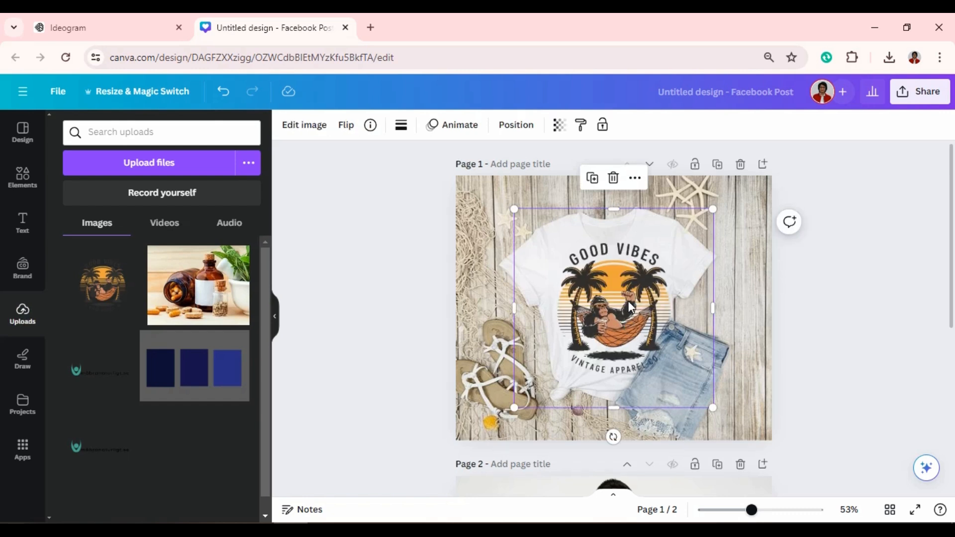
{"action": "left_click_drag", "start_coordinate": [714, 408], "coordinate": [619, 323]}
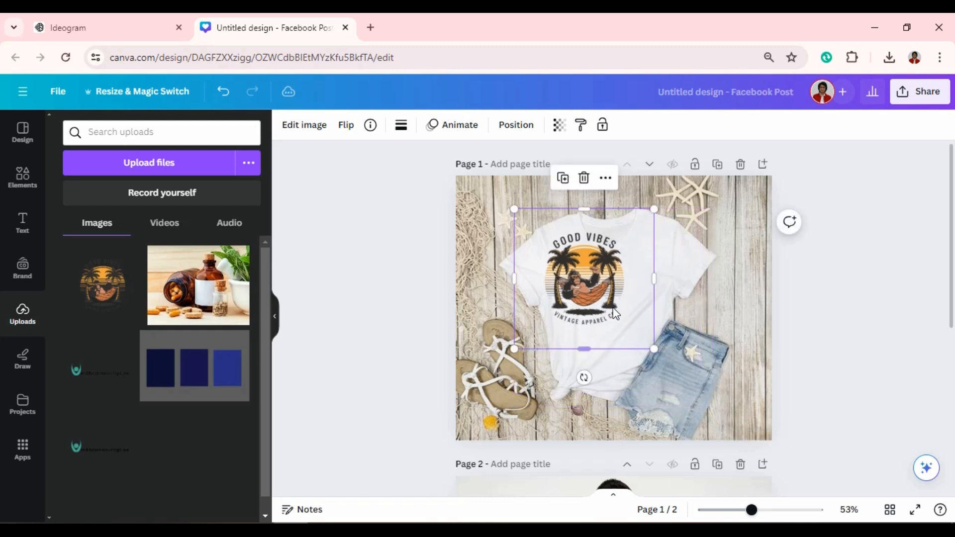
{"action": "left_click_drag", "start_coordinate": [592, 291], "coordinate": [615, 297]}
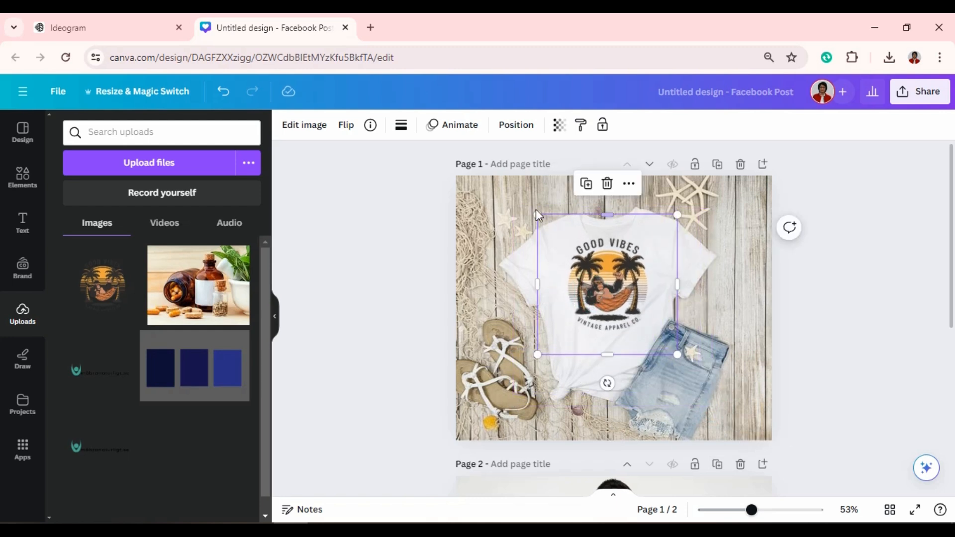
{"action": "left_click_drag", "start_coordinate": [536, 213], "coordinate": [560, 239]}
{"action": "left_click_drag", "start_coordinate": [641, 309], "coordinate": [624, 301]}
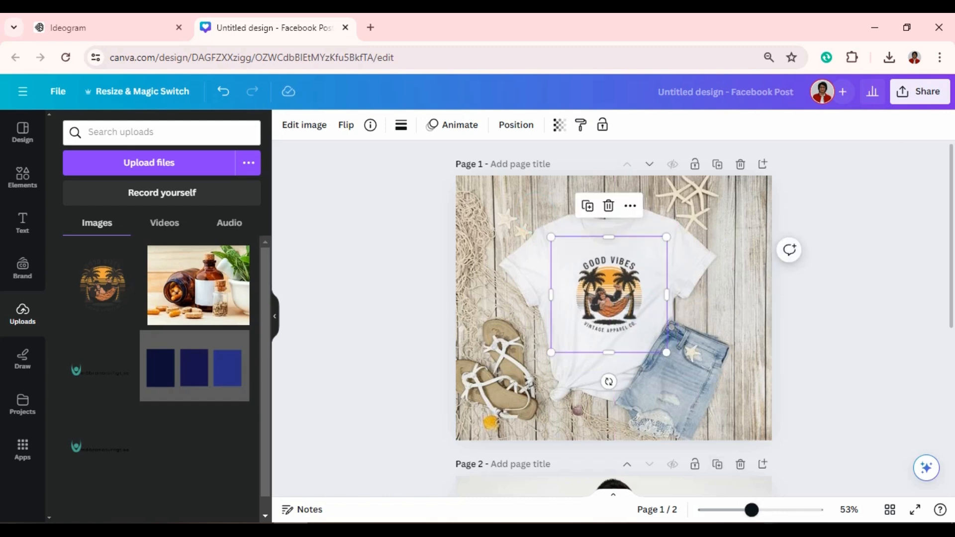
{"action": "mouse_move", "coordinate": [754, 515]}
{"action": "left_mouse_down"}
{"action": "mouse_move", "coordinate": [787, 520]}
{"action": "mouse_move", "coordinate": [762, 517]}
{"action": "left_mouse_up"}
{"action": "left_click_drag", "start_coordinate": [617, 299], "coordinate": [615, 298]}
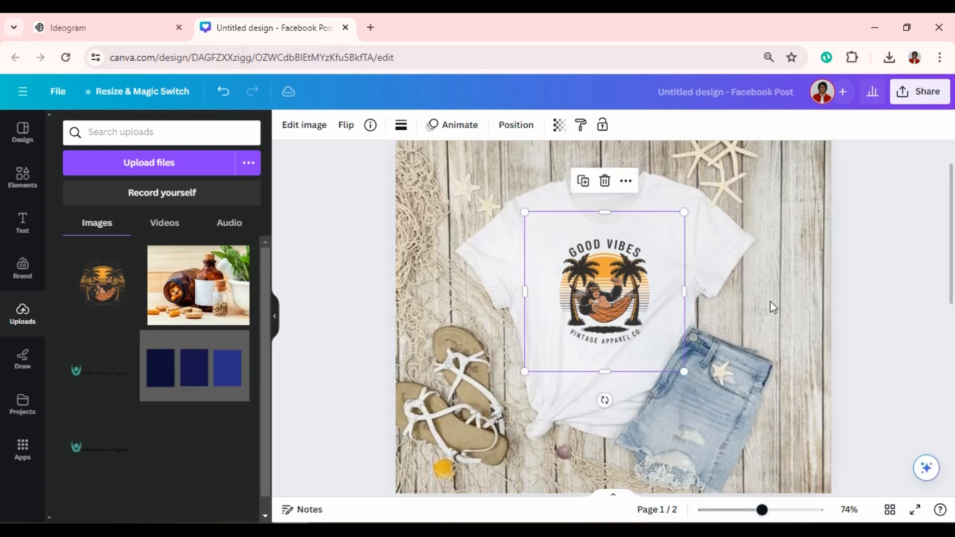
{"action": "left_click", "coordinate": [870, 277]}
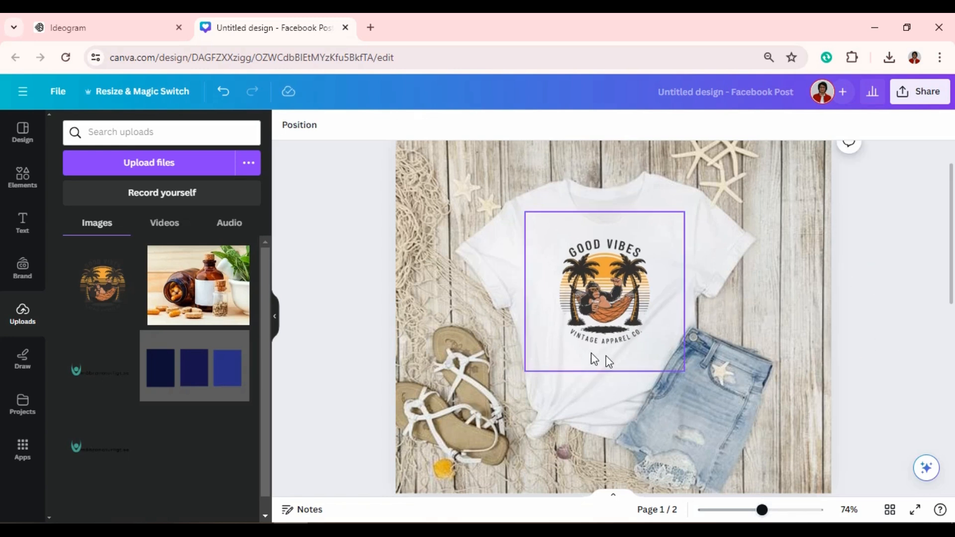
Place the uploaded gorilla design on page 2, scaled down slightly and centered on the chest of the man's white T-shirt
{"action": "scroll", "coordinate": [756, 321], "scroll_direction": "down", "scroll_amount": 2}
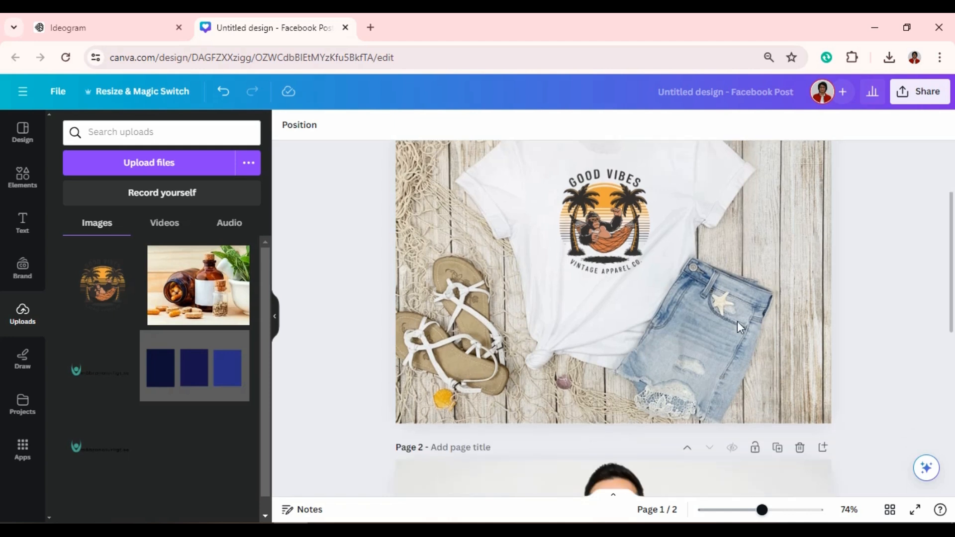
{"action": "scroll", "coordinate": [741, 326], "scroll_direction": "down", "scroll_amount": 6}
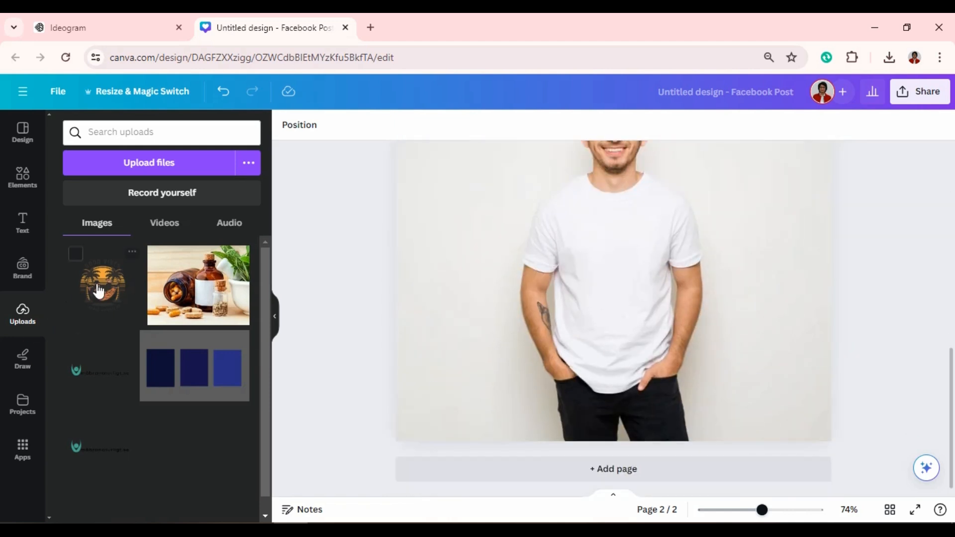
{"action": "left_click", "coordinate": [99, 291]}
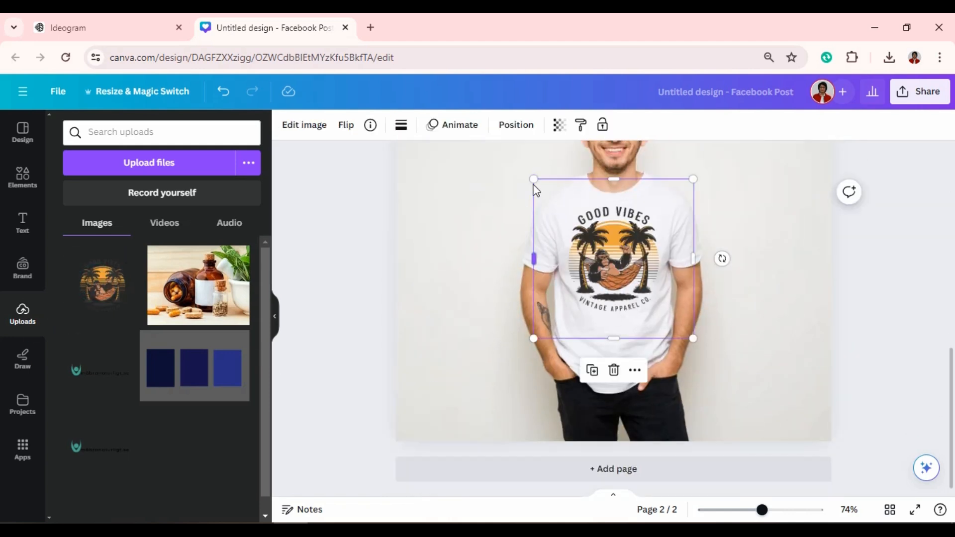
{"action": "left_click_drag", "start_coordinate": [534, 179], "coordinate": [551, 195]}
{"action": "left_click_drag", "start_coordinate": [640, 251], "coordinate": [630, 254]}
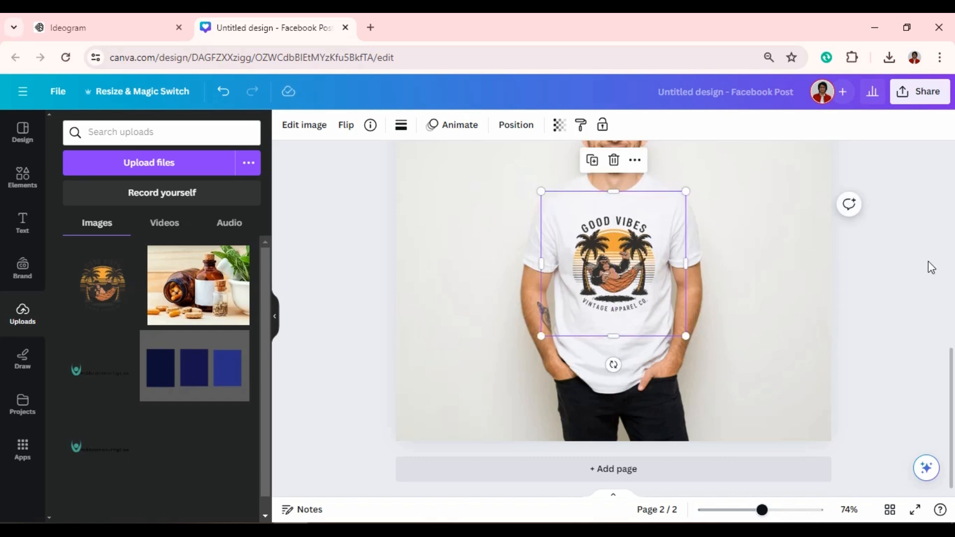
{"action": "left_click", "coordinate": [914, 256]}
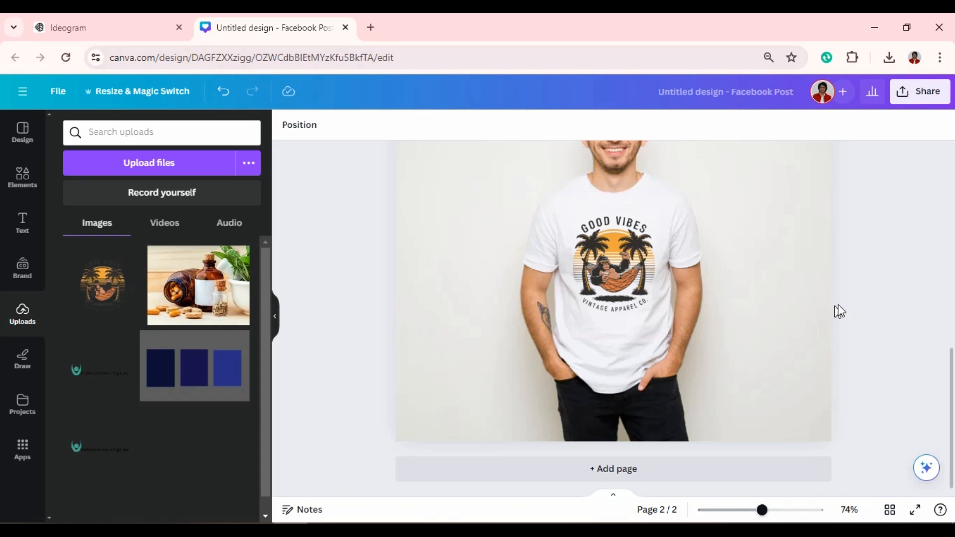
Review the mockups on both pages and look at the design's sharing and download options without exporting anything
{"action": "scroll", "coordinate": [879, 305], "scroll_direction": "up", "scroll_amount": 10}
{"action": "scroll", "coordinate": [813, 273], "scroll_direction": "down", "scroll_amount": 3}
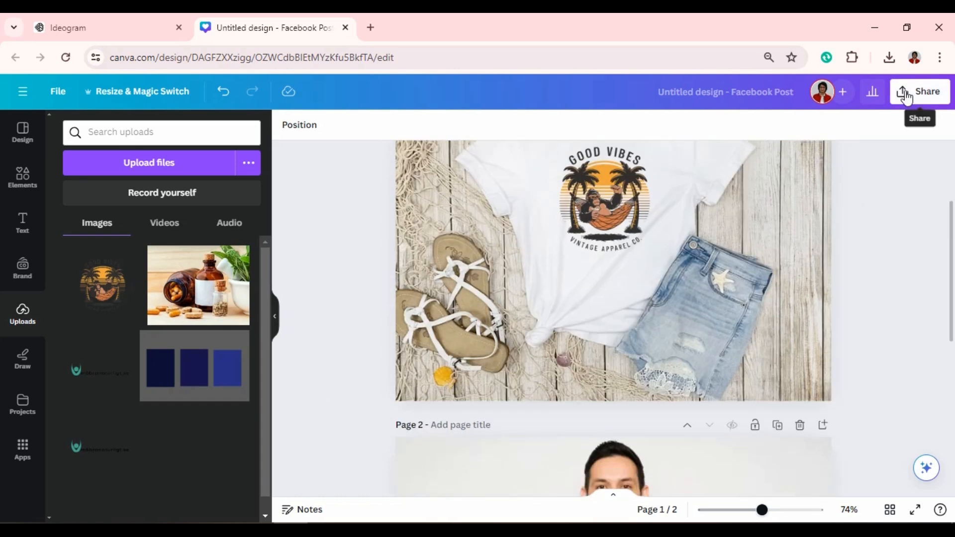
{"action": "left_click", "coordinate": [906, 94]}
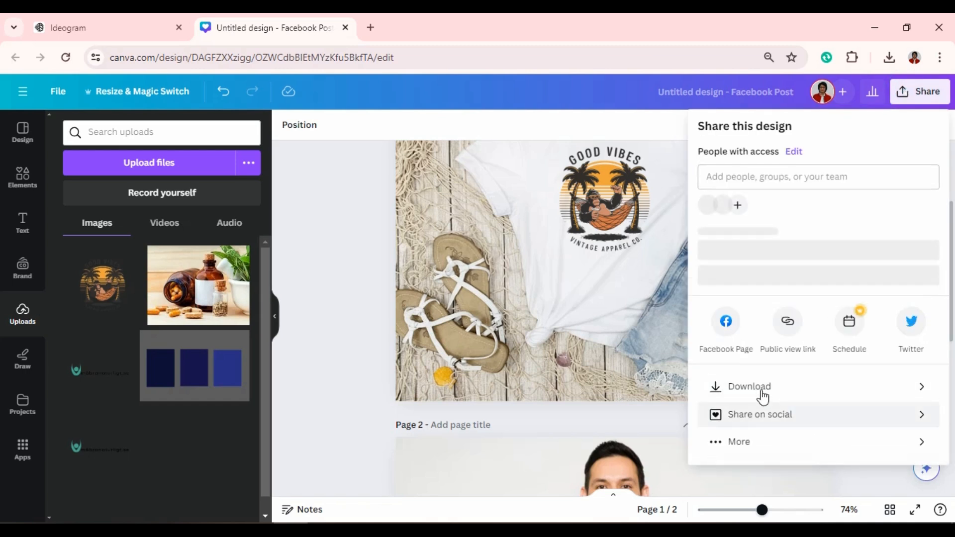
{"action": "left_click", "coordinate": [342, 304]}
{"action": "scroll", "coordinate": [812, 259], "scroll_direction": "down", "scroll_amount": 5}
{"action": "scroll", "coordinate": [811, 258], "scroll_direction": "down", "scroll_amount": 2}
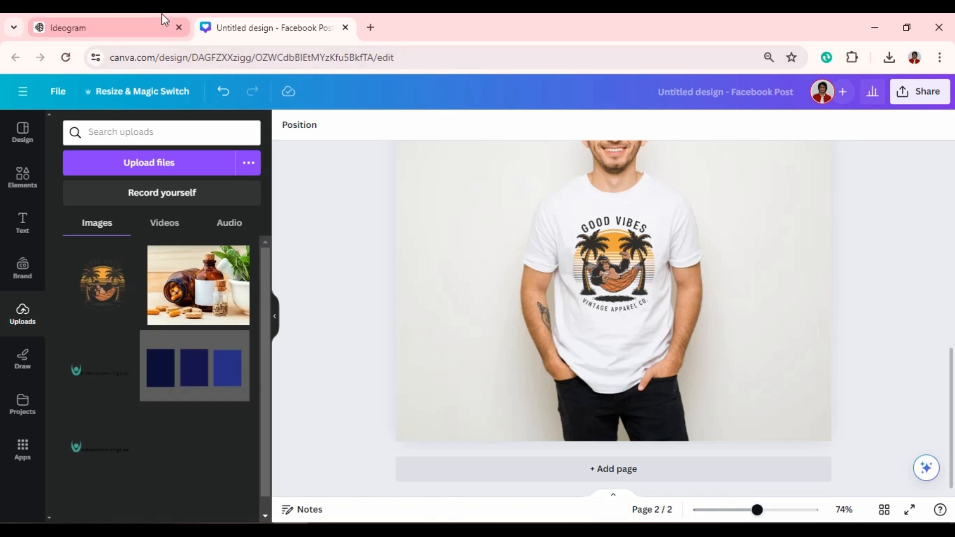
Switch to Ideogram and return to the generated "Good Vibes" gorilla design
{"action": "left_click", "coordinate": [161, 26]}
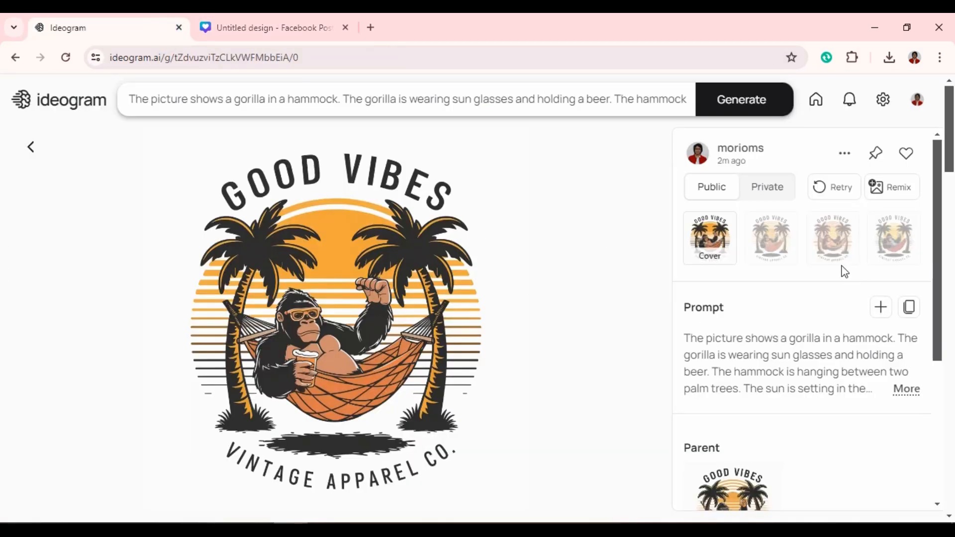